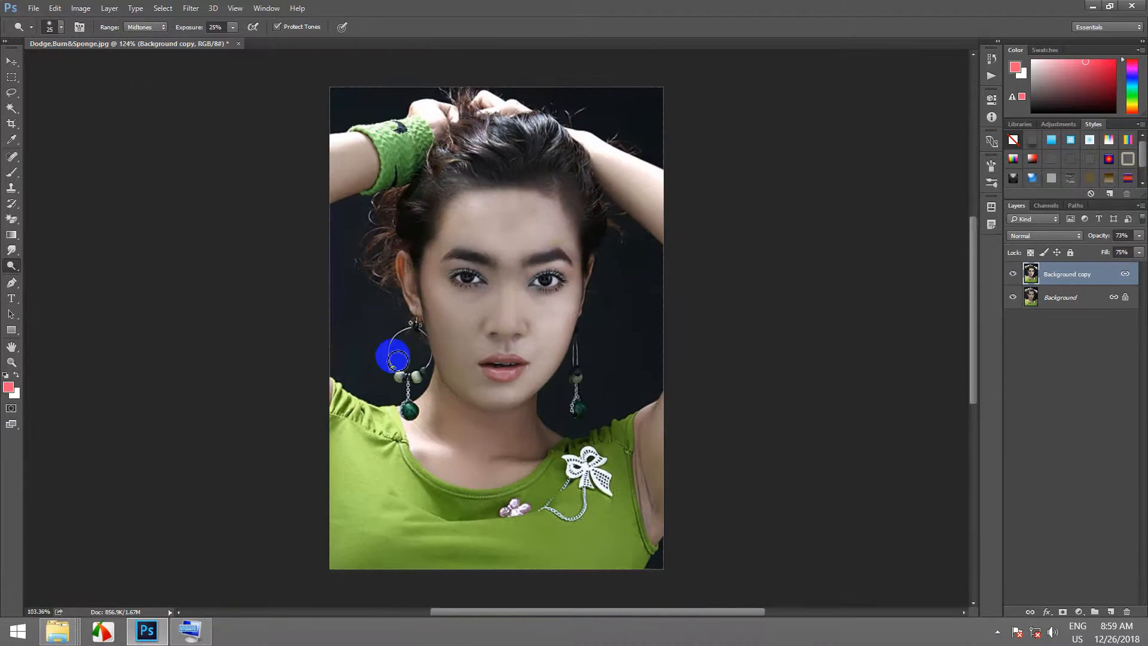
Set the Dodge tool's exposure to 11% and lighten the skin of the woman's forehead and cheek with a 30 px brush.
scroll(396, 346, "up", 1)
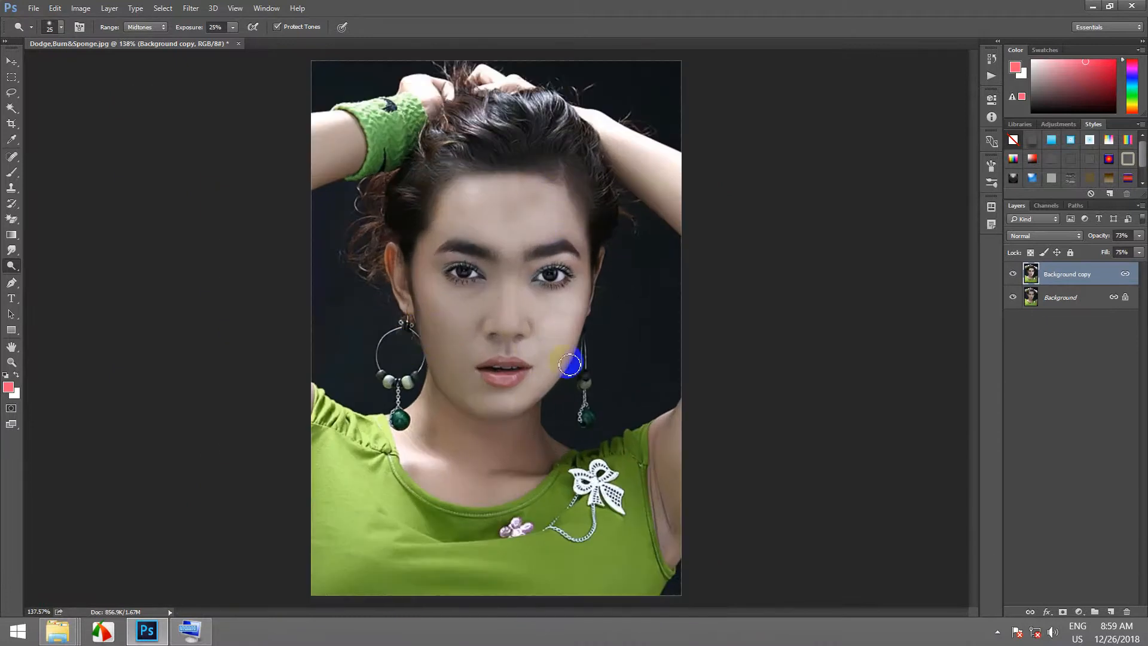
scroll(468, 297, "up", 3)
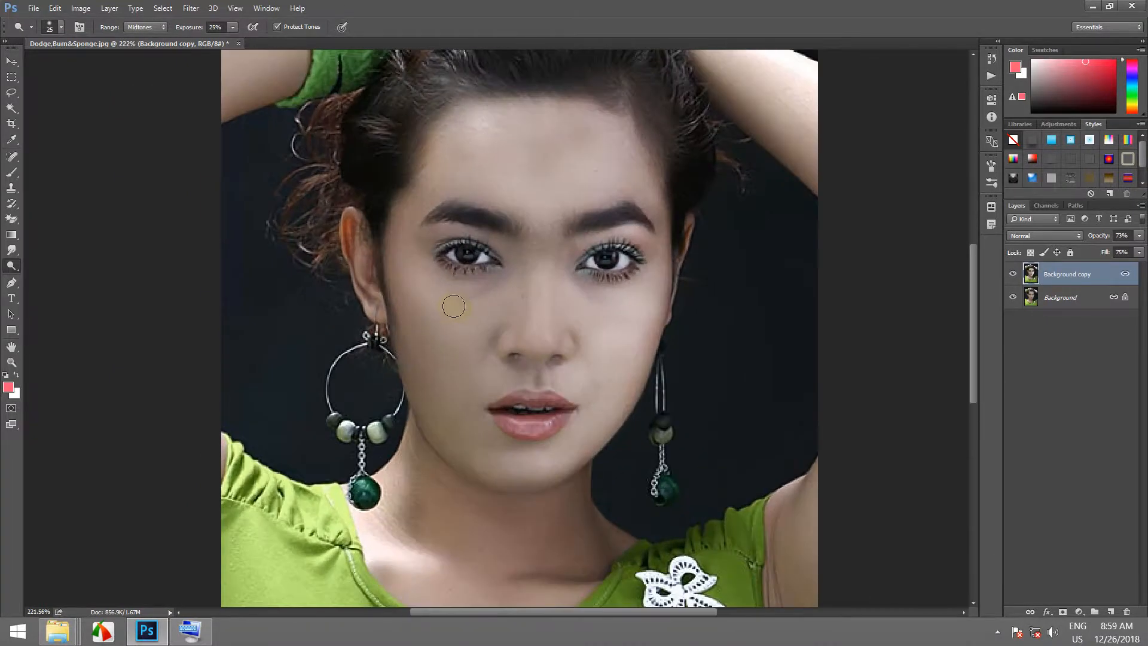
left_click_drag(197, 29, 192, 31)
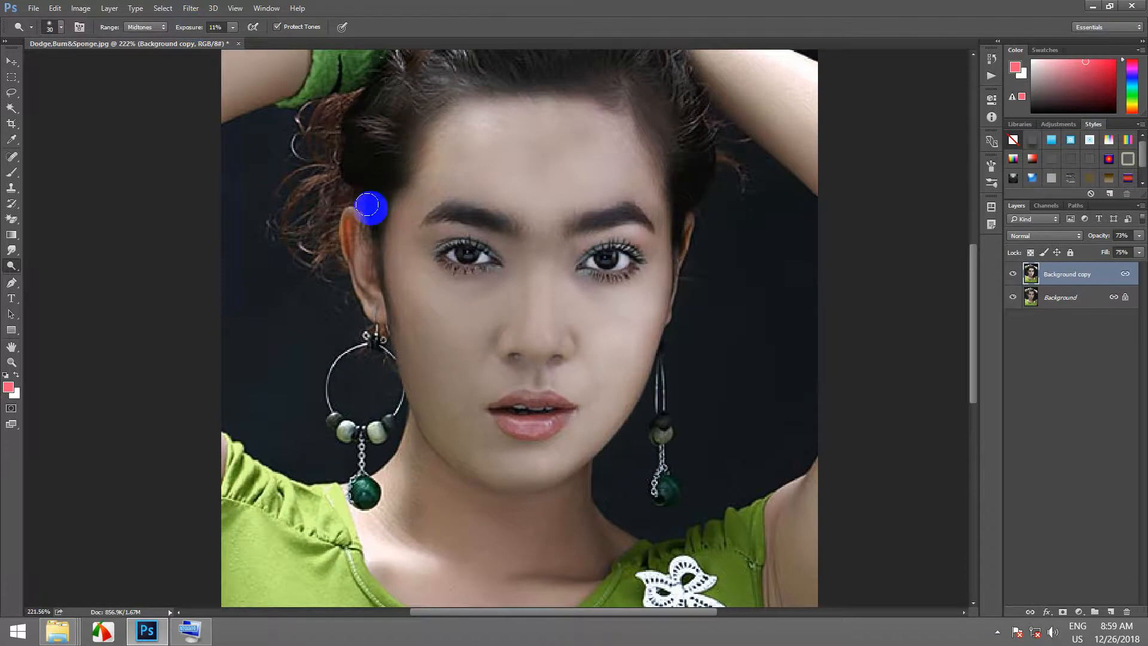
mouse_move(418, 202)
left_mouse_down()
mouse_move(447, 175)
mouse_move(426, 199)
mouse_move(398, 286)
mouse_move(420, 387)
mouse_move(361, 233)
mouse_move(371, 303)
mouse_move(363, 263)
mouse_move(375, 302)
mouse_move(493, 269)
mouse_move(489, 242)
mouse_move(456, 235)
mouse_move(502, 251)
mouse_move(445, 247)
left_mouse_up()
mouse_move(494, 344)
left_mouse_down()
mouse_move(451, 404)
mouse_move(439, 397)
mouse_move(423, 305)
mouse_move(455, 427)
mouse_move(419, 370)
mouse_move(488, 424)
mouse_move(434, 339)
mouse_move(416, 357)
mouse_move(407, 345)
mouse_move(474, 441)
left_mouse_up()
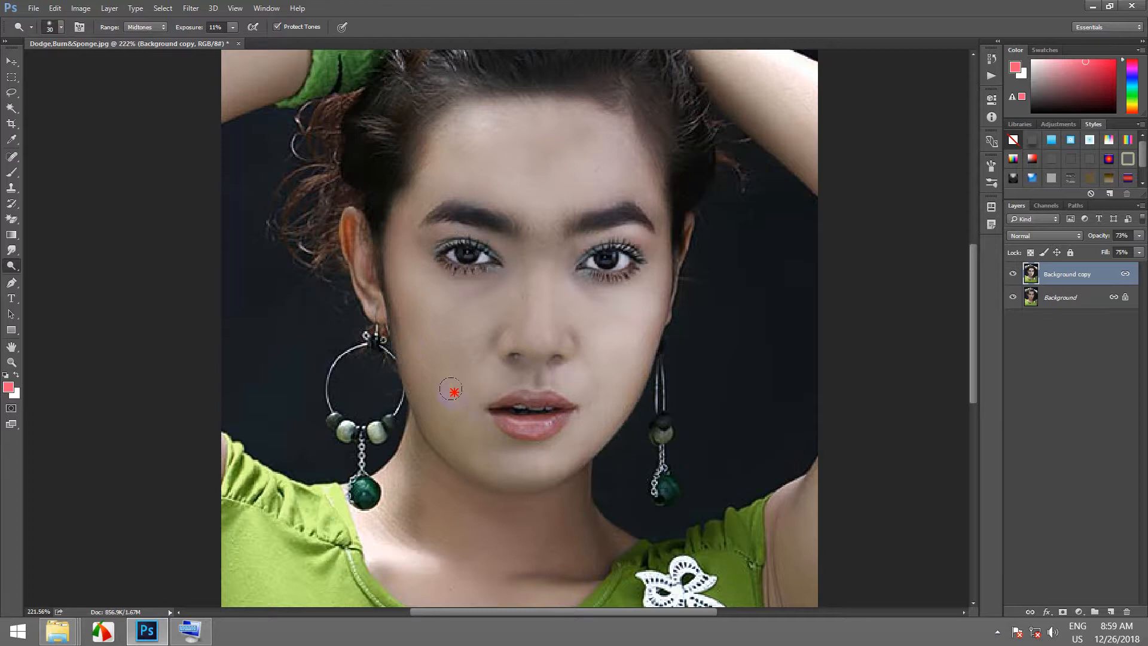
mouse_move(451, 388)
left_mouse_down()
mouse_move(482, 438)
mouse_move(463, 412)
mouse_move(474, 461)
left_mouse_up()
Set the Dodge tool's exposure to 25% and lighten the skin below the eye, along the cheek and over the lower face.
scroll(446, 306, "down", 4)
scroll(448, 307, "up", 5)
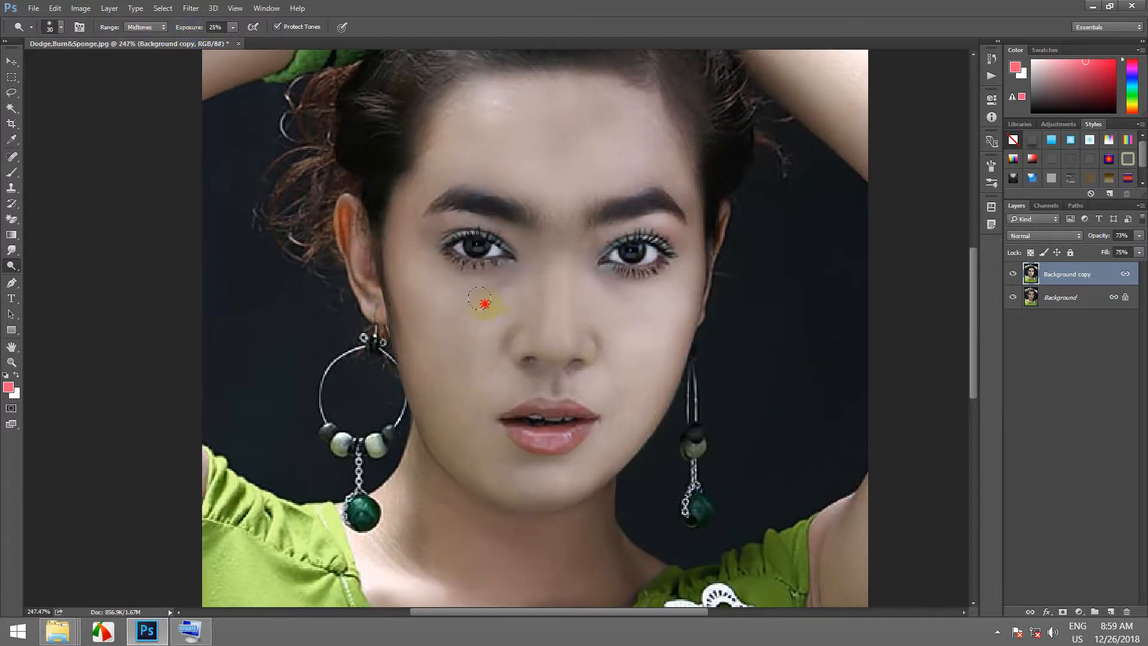
mouse_move(484, 304)
left_mouse_down()
mouse_move(419, 370)
mouse_move(501, 490)
mouse_move(414, 392)
mouse_move(395, 264)
mouse_move(410, 288)
left_mouse_up()
mouse_move(494, 281)
left_mouse_down()
mouse_move(435, 261)
mouse_move(440, 216)
mouse_move(485, 219)
mouse_move(524, 245)
mouse_move(423, 213)
mouse_move(427, 171)
mouse_move(407, 192)
mouse_move(411, 245)
mouse_move(414, 181)
mouse_move(394, 208)
mouse_move(402, 178)
mouse_move(394, 331)
mouse_move(450, 468)
mouse_move(508, 303)
mouse_move(523, 326)
mouse_move(528, 263)
mouse_move(523, 341)
mouse_move(564, 336)
mouse_move(563, 270)
mouse_move(583, 354)
mouse_move(545, 363)
mouse_move(504, 349)
mouse_move(545, 384)
mouse_move(516, 382)
mouse_move(525, 386)
mouse_move(502, 443)
mouse_move(554, 458)
mouse_move(521, 453)
mouse_move(543, 480)
mouse_move(525, 493)
mouse_move(500, 495)
mouse_move(402, 413)
mouse_move(532, 515)
mouse_move(580, 515)
mouse_move(416, 478)
mouse_move(440, 497)
mouse_move(414, 451)
mouse_move(422, 459)
mouse_move(392, 512)
left_mouse_up()
scroll(474, 471, "down", 2)
scroll(479, 459, "up", 1)
Lighten the neck and upper chest skin with the Dodge tool at 25% exposure on midtones.
left_click_drag(670, 514, 647, 322)
scroll(431, 314, "up", 4)
mouse_move(335, 260)
left_mouse_down()
mouse_move(377, 263)
mouse_move(348, 265)
mouse_move(341, 306)
mouse_move(348, 272)
mouse_move(364, 287)
mouse_move(361, 320)
mouse_move(320, 336)
left_mouse_up()
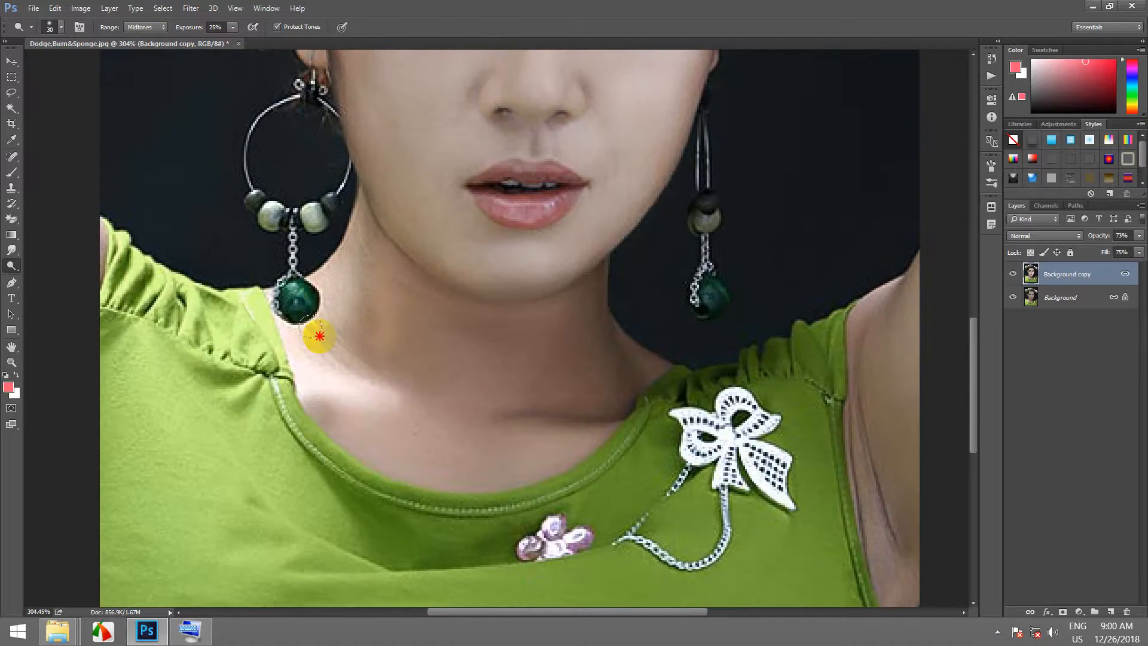
mouse_move(400, 375)
left_mouse_down()
mouse_move(463, 307)
mouse_move(378, 251)
mouse_move(450, 311)
mouse_move(567, 310)
mouse_move(538, 346)
mouse_move(501, 321)
mouse_move(428, 319)
mouse_move(589, 288)
mouse_move(600, 270)
mouse_move(464, 298)
mouse_move(474, 309)
mouse_move(406, 253)
mouse_move(522, 351)
mouse_move(640, 333)
mouse_move(610, 375)
mouse_move(625, 379)
mouse_move(497, 404)
mouse_move(552, 415)
mouse_move(517, 392)
mouse_move(423, 430)
mouse_move(551, 474)
mouse_move(436, 473)
mouse_move(331, 406)
mouse_move(438, 457)
mouse_move(324, 397)
mouse_move(614, 429)
mouse_move(500, 417)
left_mouse_up()
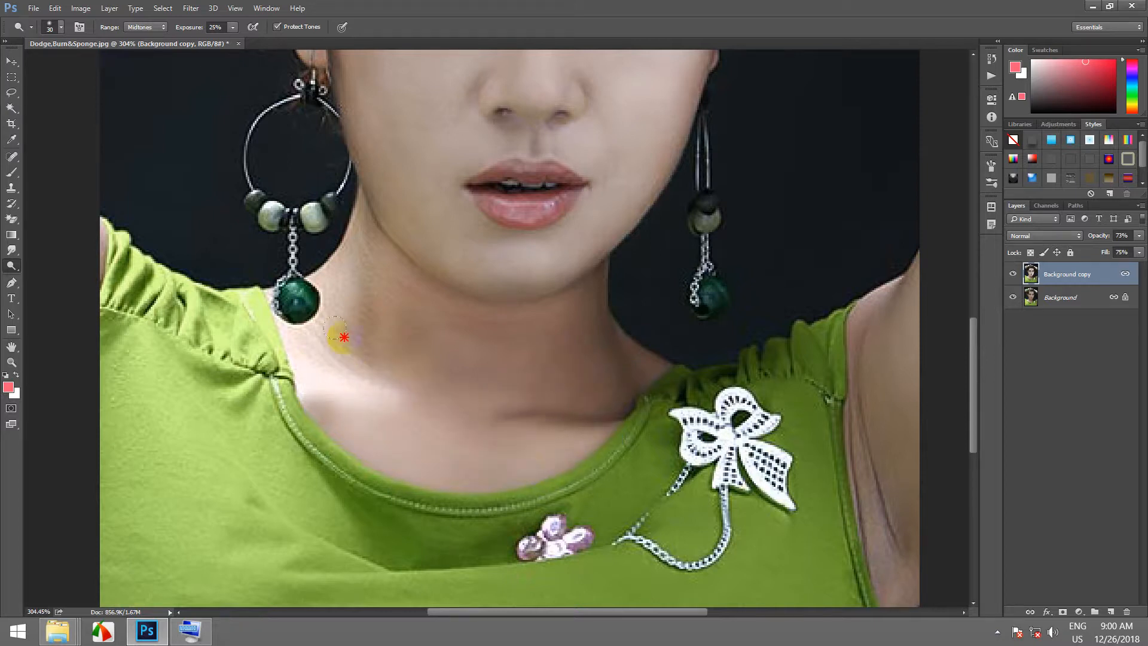
left_click_drag(345, 337, 361, 306)
mouse_move(354, 249)
left_mouse_down()
mouse_move(293, 293)
mouse_move(314, 380)
mouse_move(642, 362)
mouse_move(576, 273)
mouse_move(464, 346)
mouse_move(492, 375)
mouse_move(662, 369)
mouse_move(567, 439)
mouse_move(536, 405)
mouse_move(584, 400)
mouse_move(440, 333)
mouse_move(474, 308)
mouse_move(538, 325)
left_mouse_up()
scroll(542, 328, "down", 3)
scroll(543, 328, "down", 3)
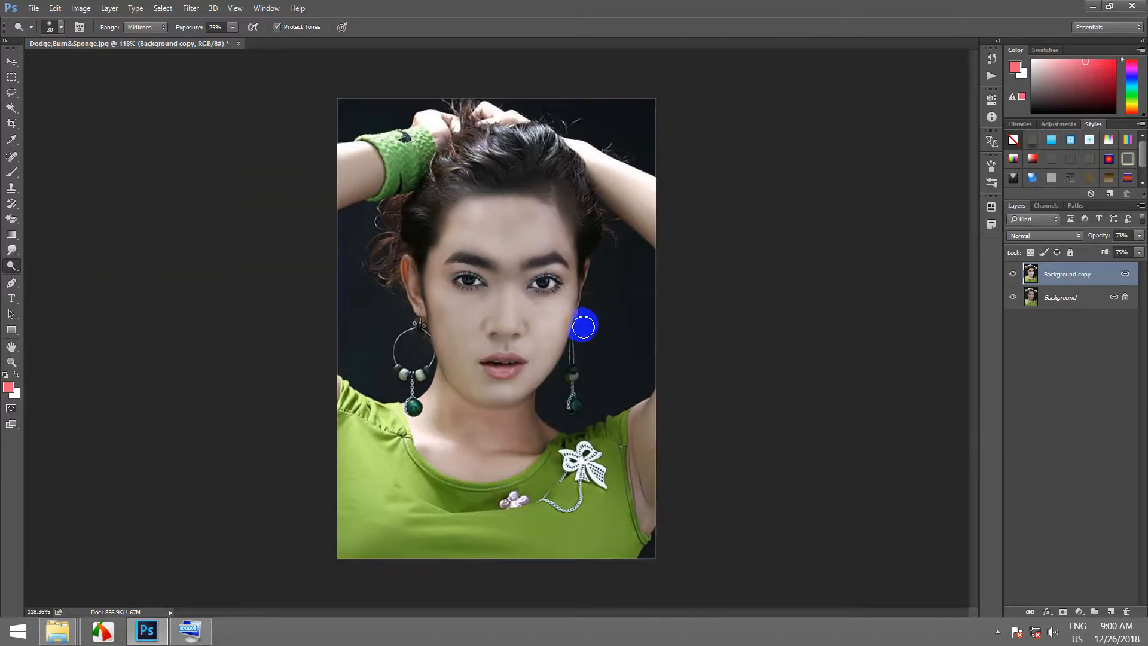
scroll(583, 327, "up", 2)
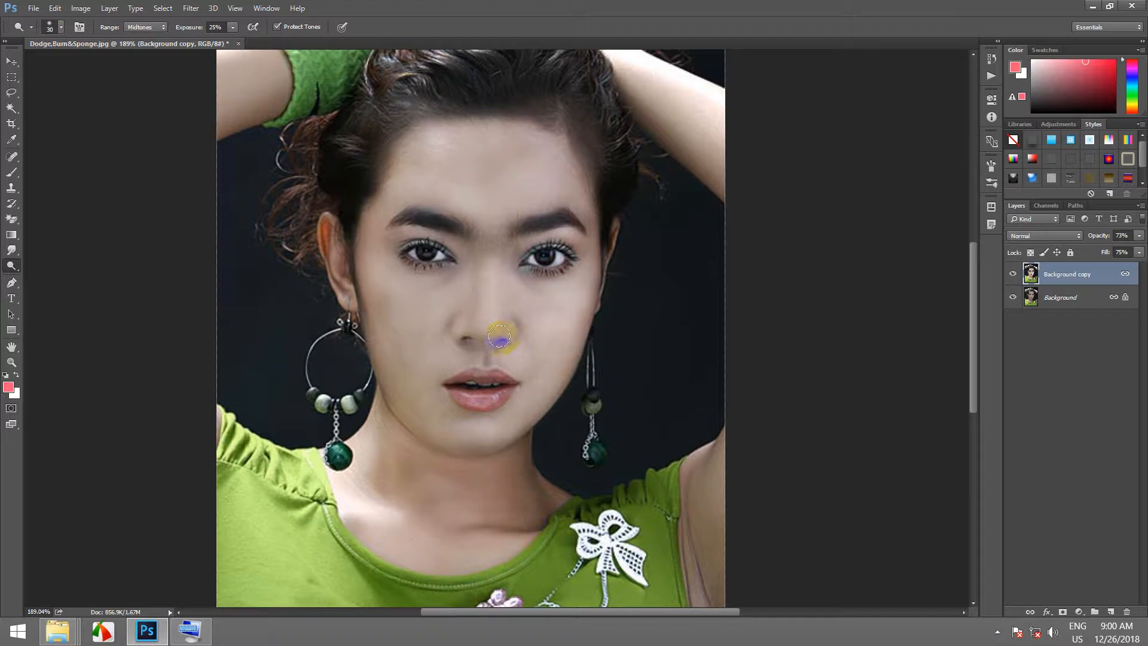
Switch from the Dodge tool to the Sponge tool.
left_click(12, 266)
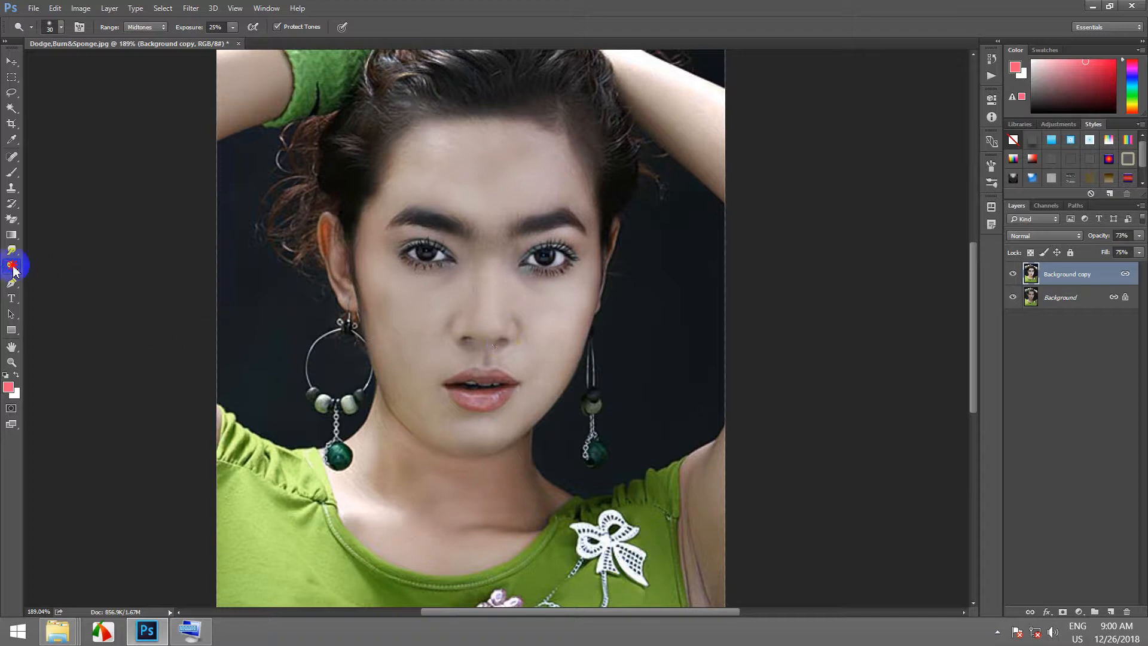
left_click_drag(13, 270, 66, 267)
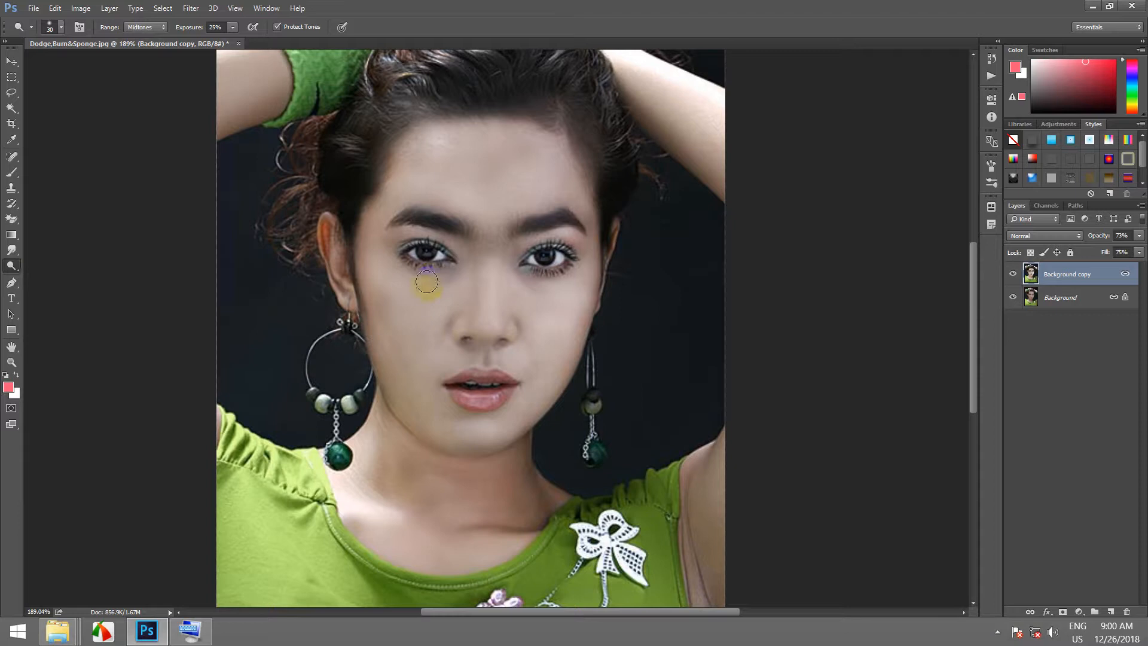
scroll(427, 282, "down", 2)
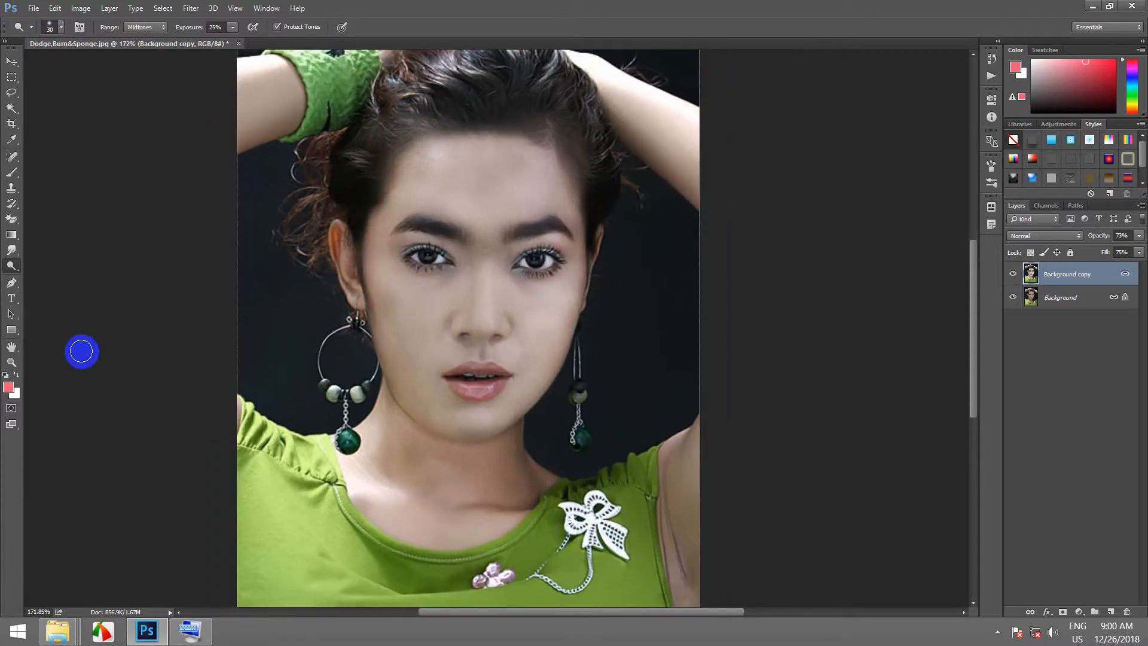
right_click(14, 269)
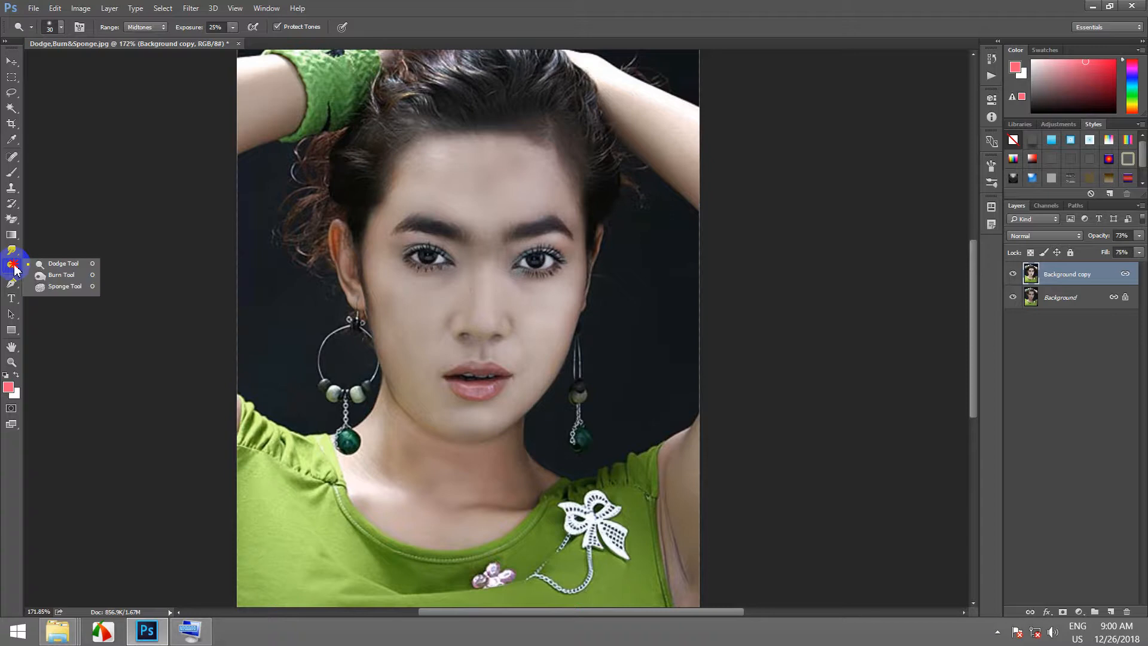
left_click(81, 287)
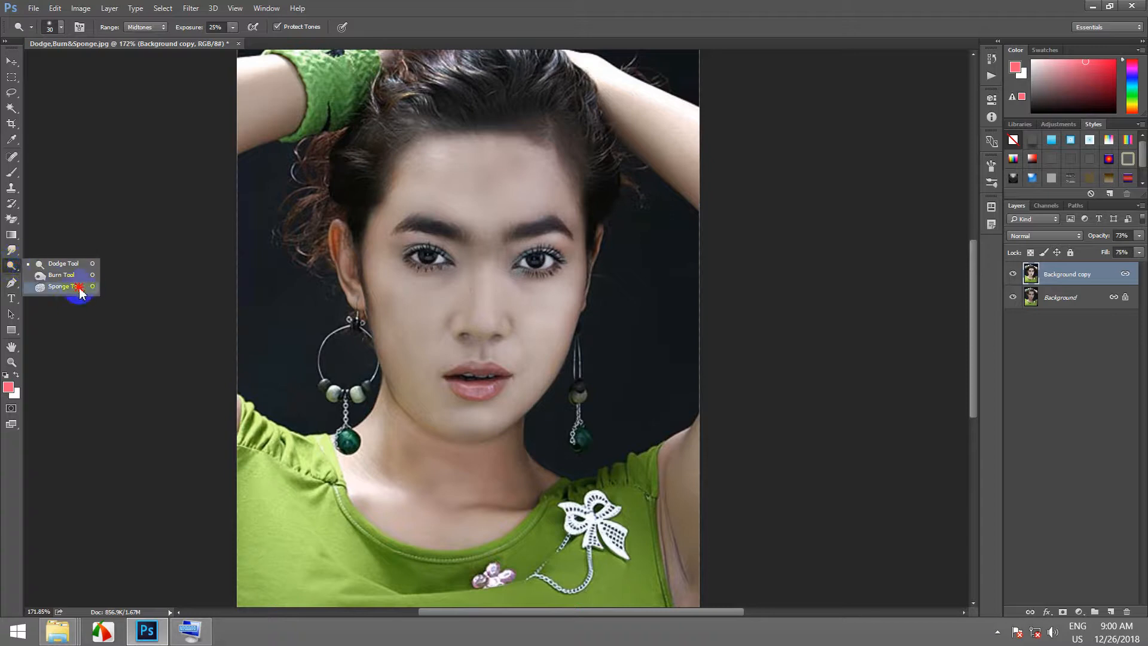
Try desaturating the lips with the Sponge tool in Desaturate mode at 50% flow.
scroll(473, 376, "up", 5)
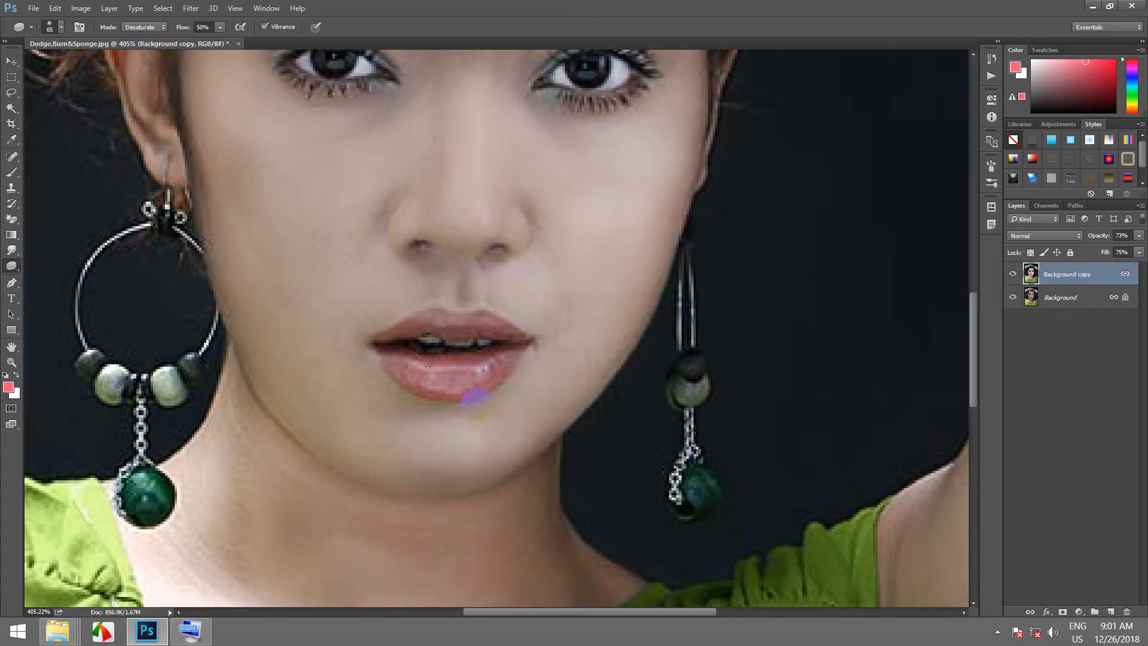
scroll(477, 399, "down", 2)
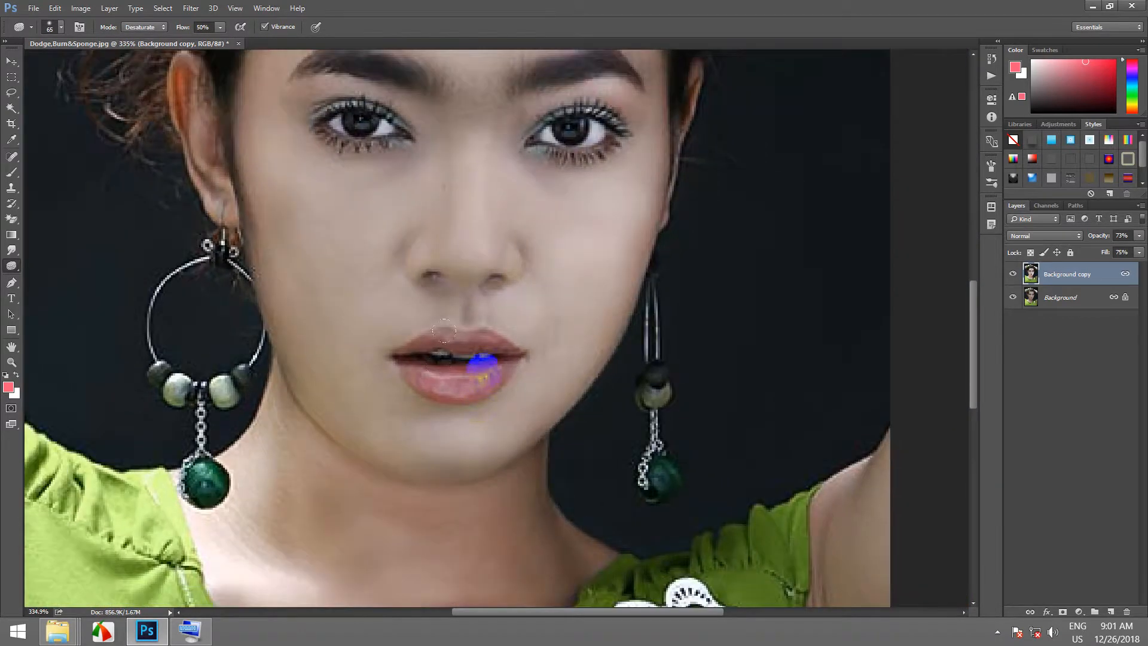
scroll(446, 329, "up", 2)
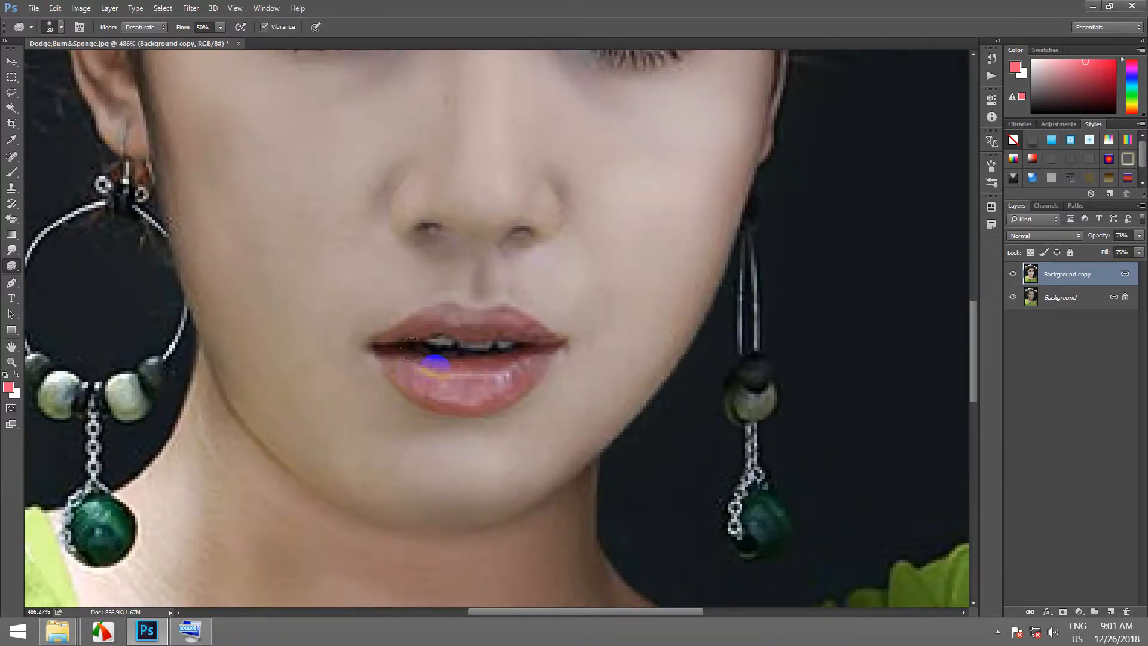
mouse_move(420, 372)
left_mouse_down()
mouse_move(411, 373)
mouse_move(483, 366)
left_mouse_up()
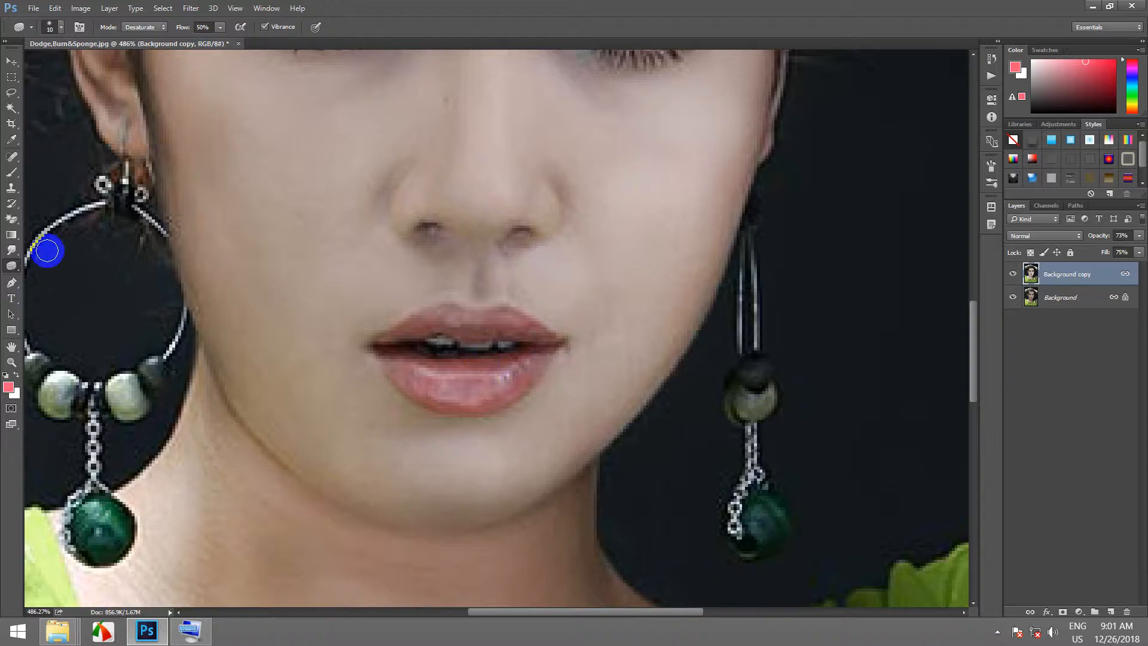
left_click(10, 269)
left_click(56, 285)
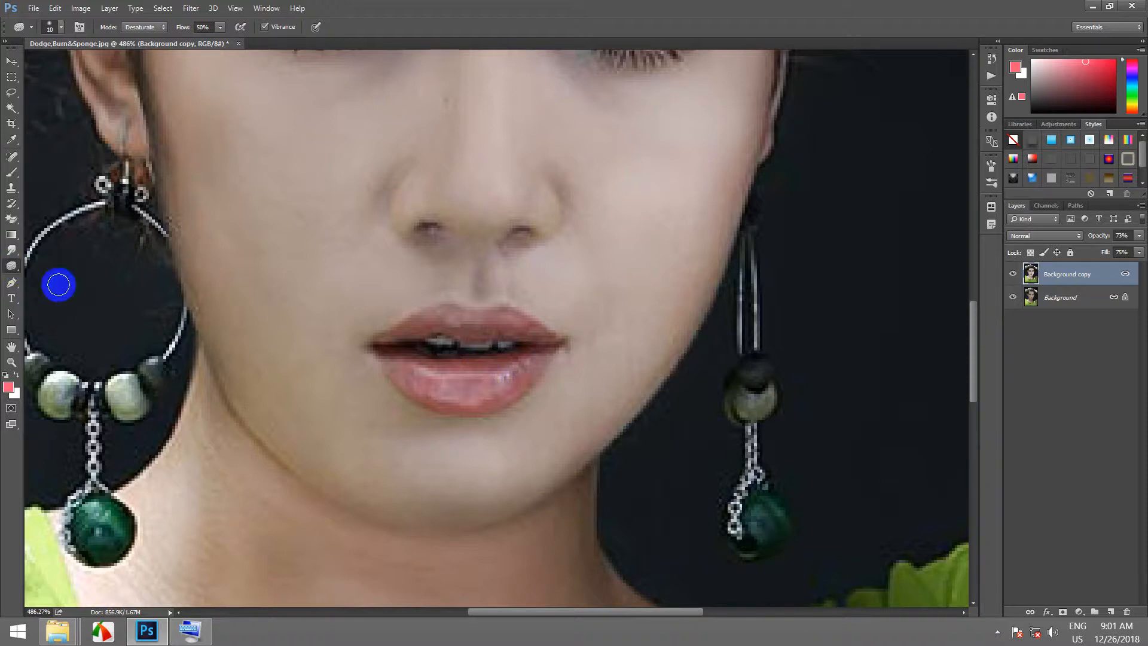
Try the Sponge tool's Saturate and Desaturate modes on the lips at 50% flow, finishing in Saturate mode.
left_click(163, 28)
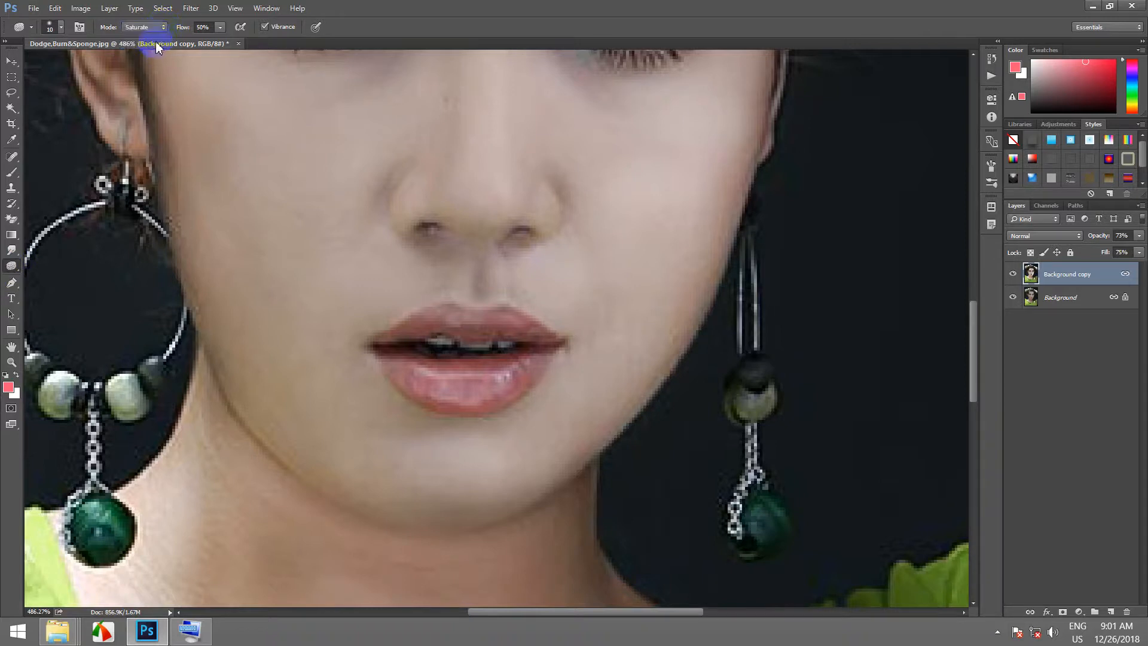
left_click_drag(394, 347, 428, 352)
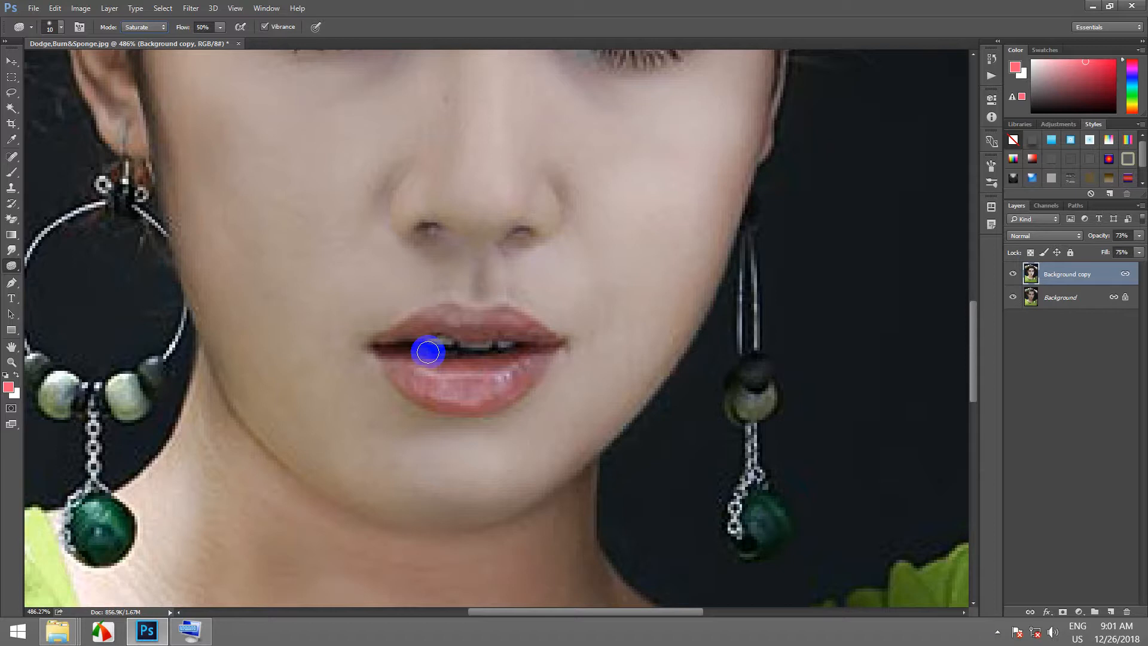
key("alt")
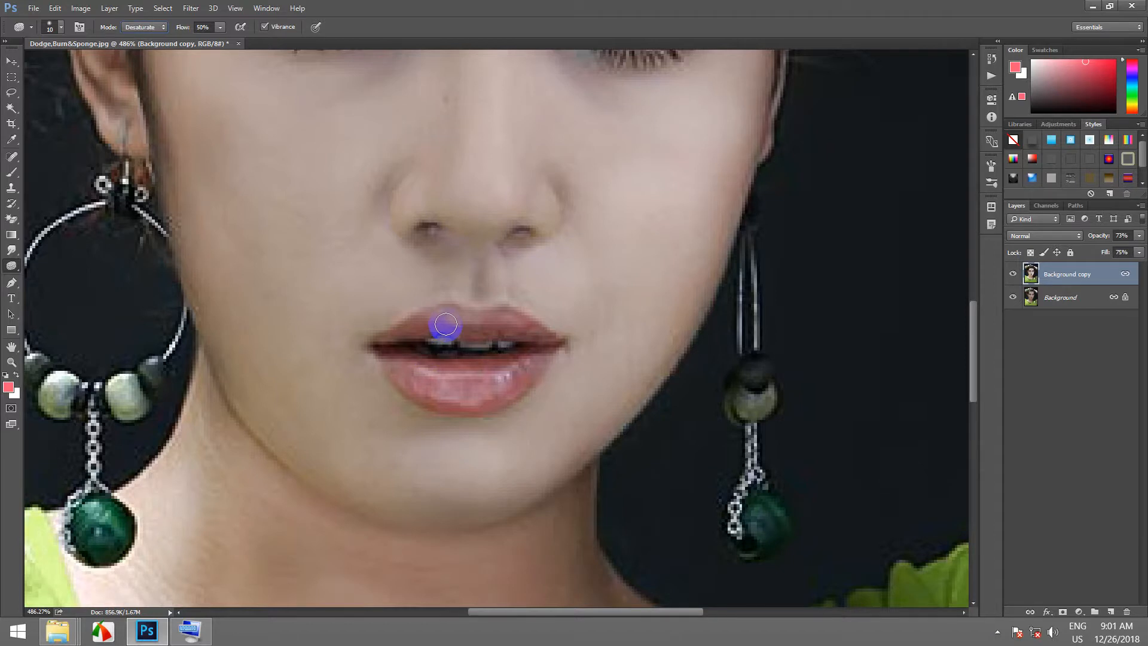
left_click(161, 27)
mouse_move(486, 403)
left_mouse_down()
mouse_move(484, 365)
mouse_move(401, 358)
mouse_move(500, 398)
mouse_move(457, 394)
mouse_move(448, 378)
mouse_move(494, 370)
mouse_move(442, 372)
mouse_move(477, 374)
left_mouse_up()
left_click(148, 28)
left_click(163, 27)
mouse_move(456, 314)
left_mouse_down()
mouse_move(475, 343)
mouse_move(478, 394)
left_mouse_up()
Set the Sponge flow to 28% and saturate the lips with a 20 px brush.
left_click_drag(187, 31, 174, 33)
mouse_move(502, 359)
left_mouse_down()
mouse_move(392, 359)
mouse_move(460, 371)
mouse_move(507, 353)
mouse_move(436, 377)
mouse_move(486, 380)
mouse_move(507, 321)
mouse_move(400, 310)
mouse_move(411, 321)
mouse_move(400, 327)
mouse_move(462, 316)
mouse_move(538, 333)
mouse_move(462, 324)
mouse_move(541, 345)
mouse_move(462, 318)
mouse_move(426, 325)
mouse_move(485, 324)
mouse_move(389, 346)
mouse_move(517, 326)
mouse_move(548, 342)
mouse_move(520, 344)
left_mouse_up()
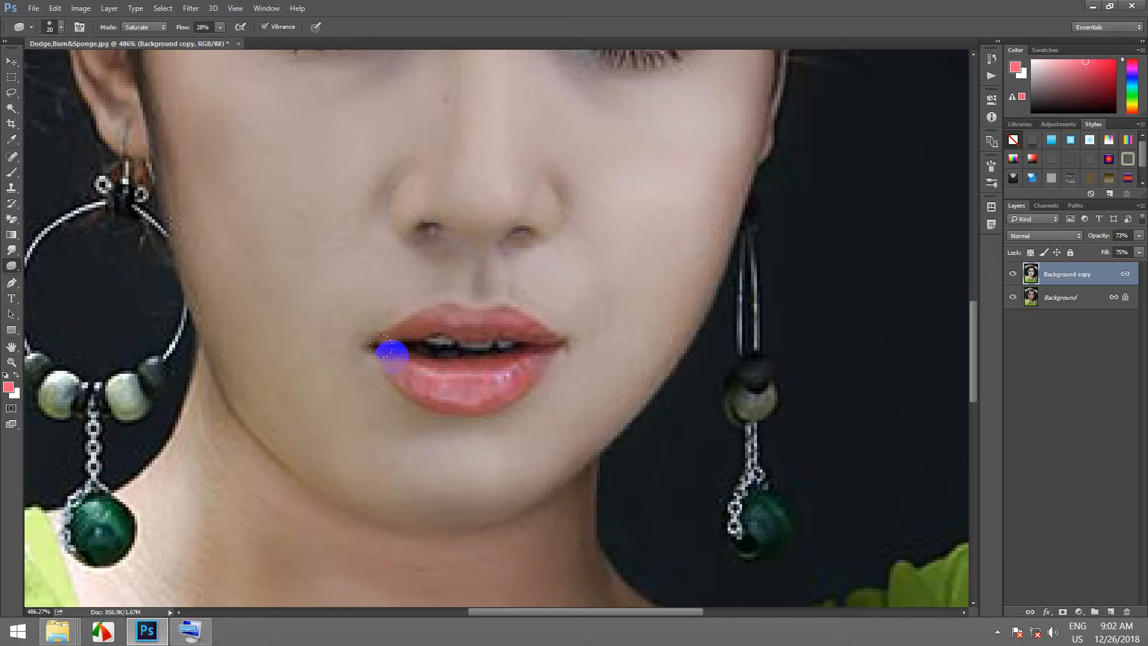
scroll(559, 373, "down", 5)
scroll(563, 381, "up", 1)
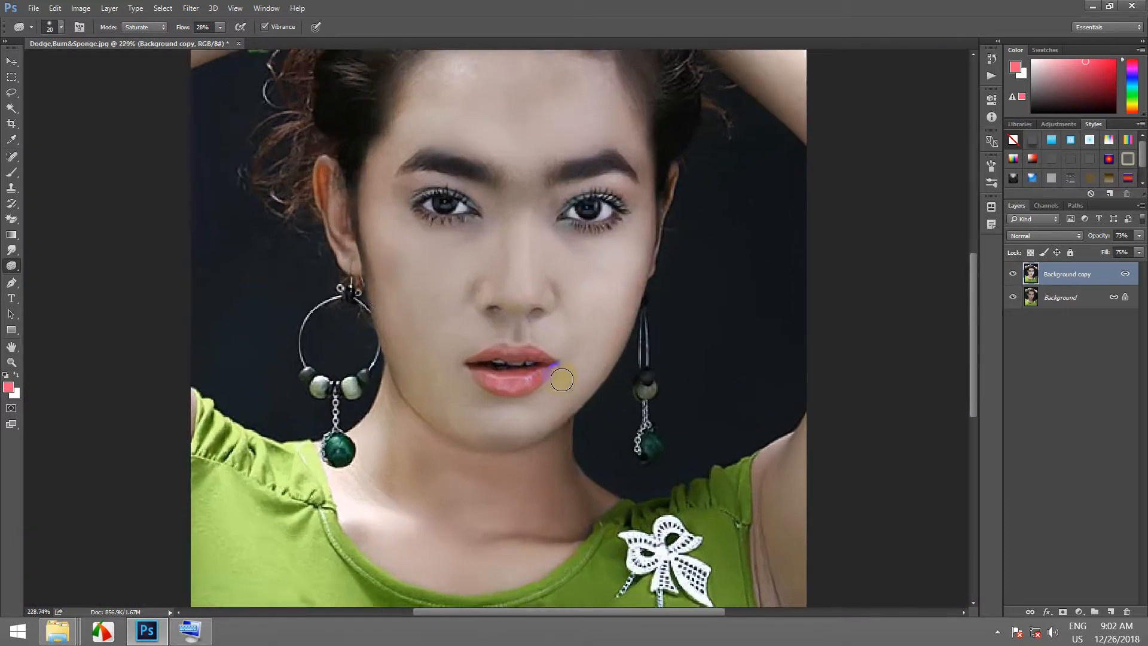
Reduce the Sponge brush to 10 px and saturate the edges and corner of the lips at 28% flow.
scroll(561, 377, "up", 2)
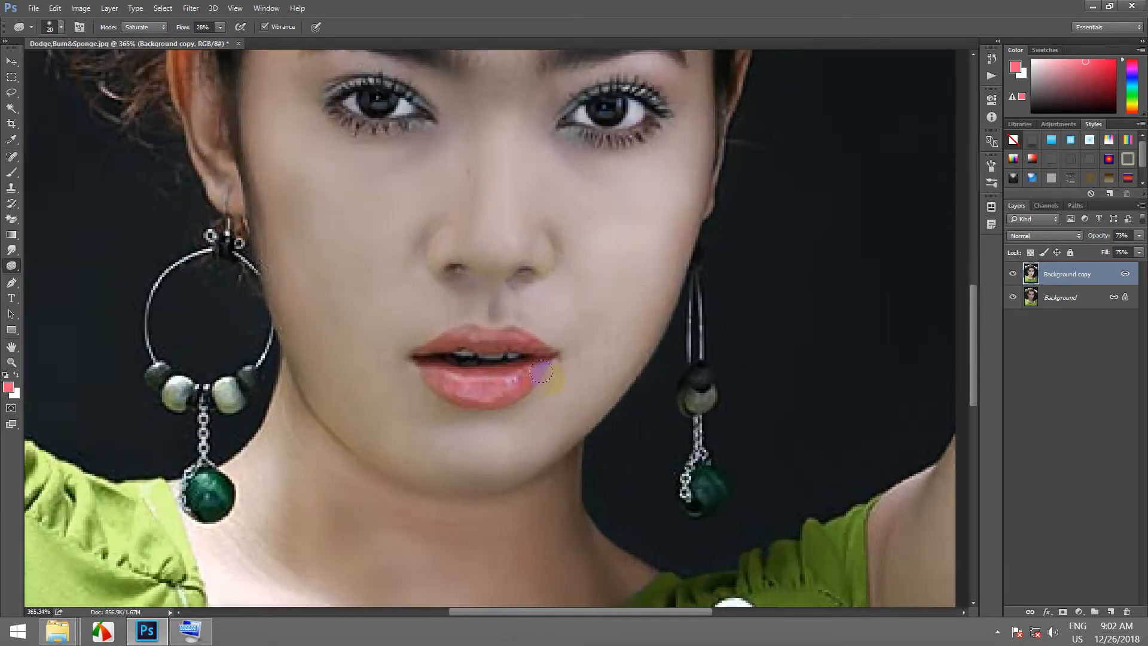
scroll(541, 373, "up", 1)
key("[")
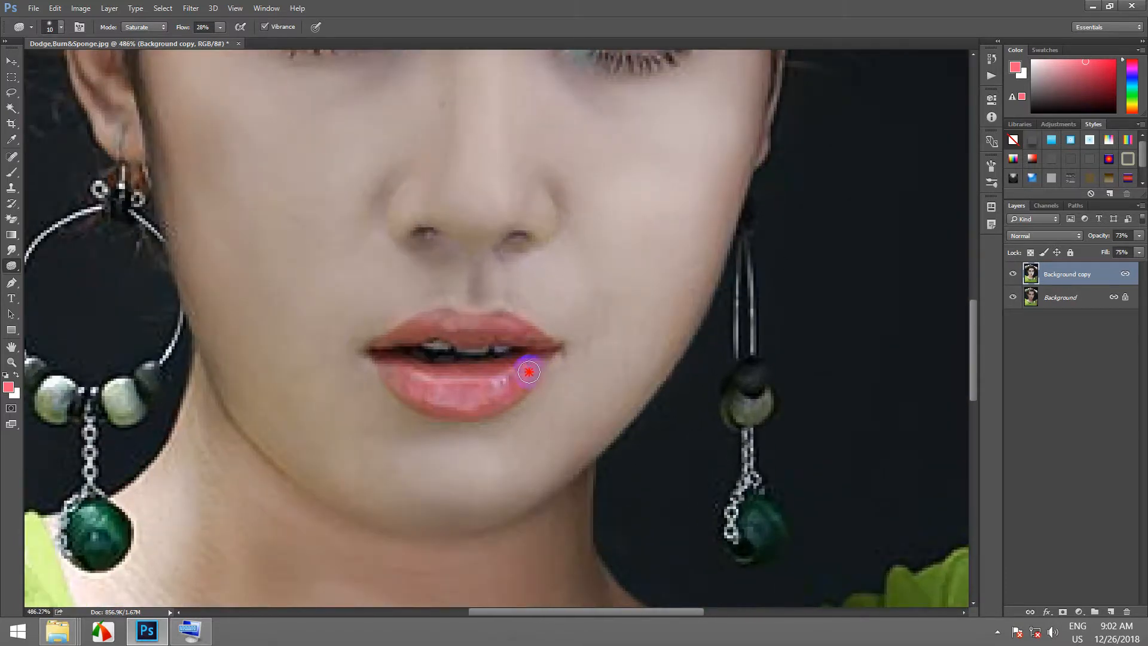
mouse_move(529, 372)
left_mouse_down()
mouse_move(481, 388)
mouse_move(394, 370)
mouse_move(380, 350)
mouse_move(419, 407)
mouse_move(382, 378)
mouse_move(396, 336)
mouse_move(462, 317)
mouse_move(556, 347)
left_mouse_up()
right_click(22, 263)
left_click(60, 289)
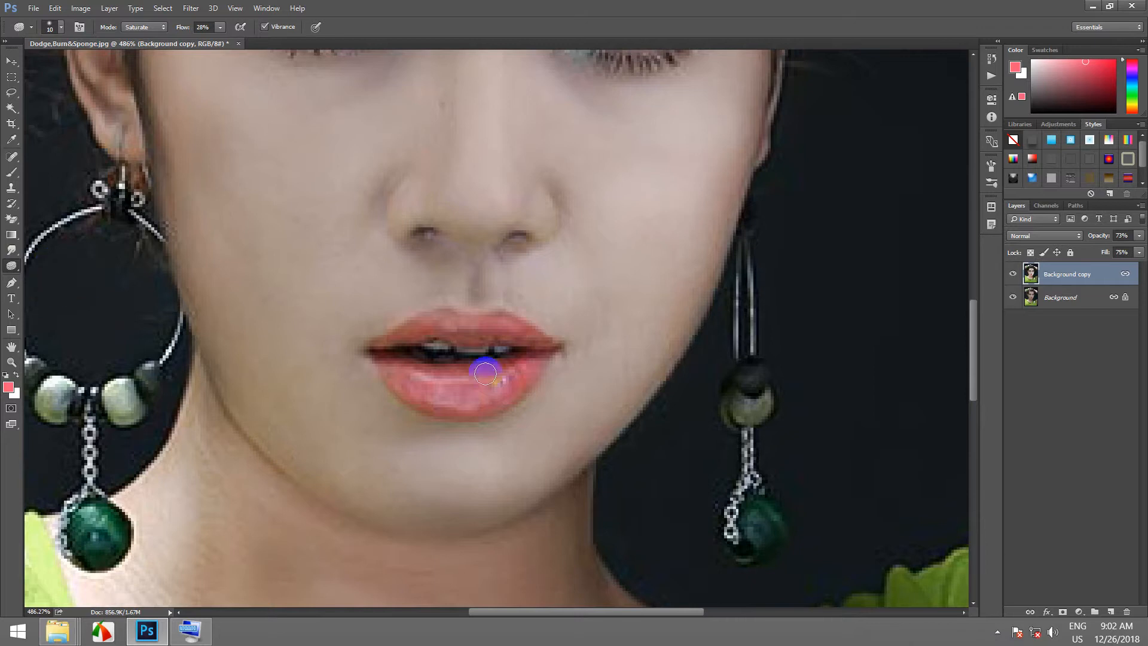
Compare the retouched face and lips with the original by toggling the visibility of the Background copy layer.
scroll(498, 380, "down", 4)
scroll(511, 387, "up", 3)
left_click(1012, 274)
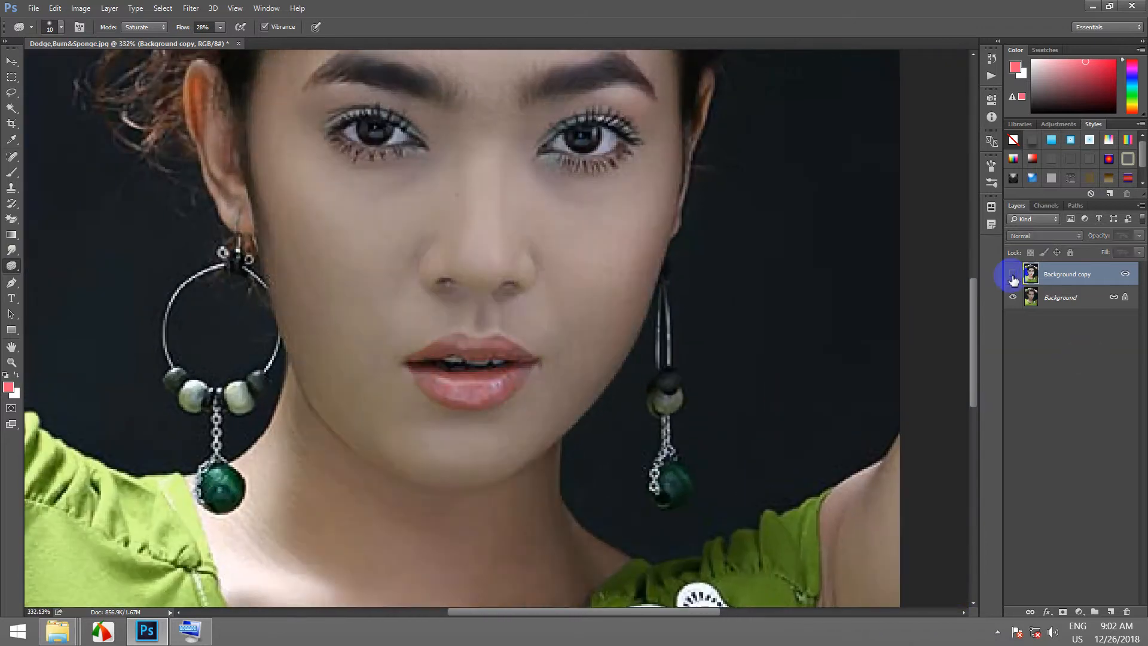
left_click(1012, 274)
left_click(1012, 274)
left_click(1012, 275)
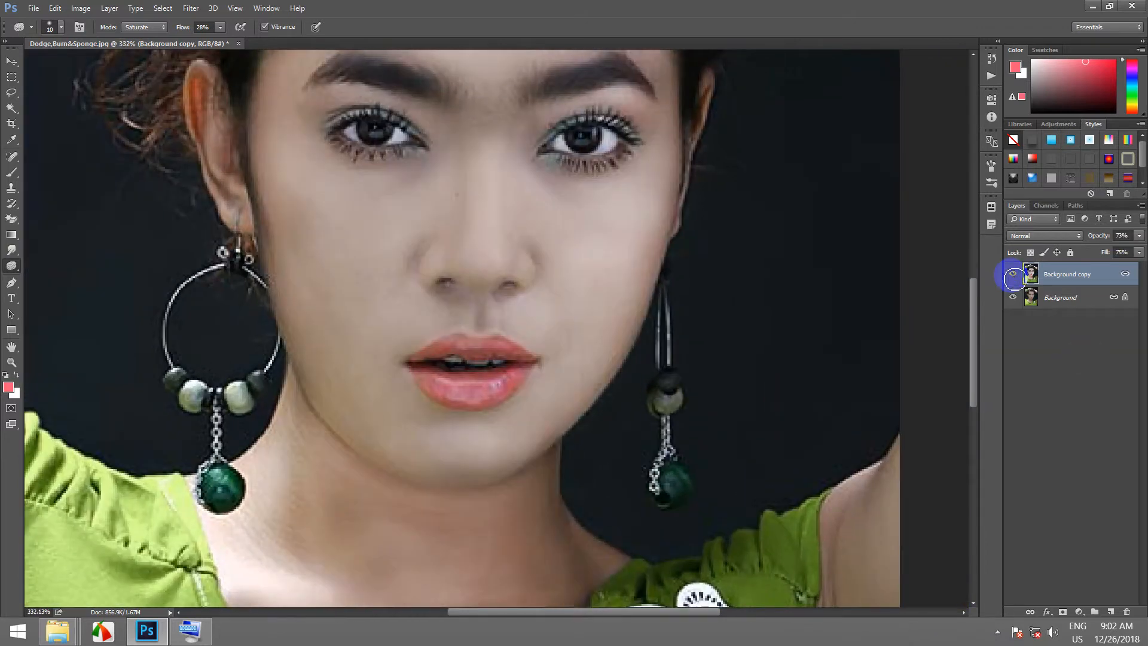
scroll(470, 136, "up", 2)
scroll(471, 136, "up", 2)
scroll(471, 144, "down", 3)
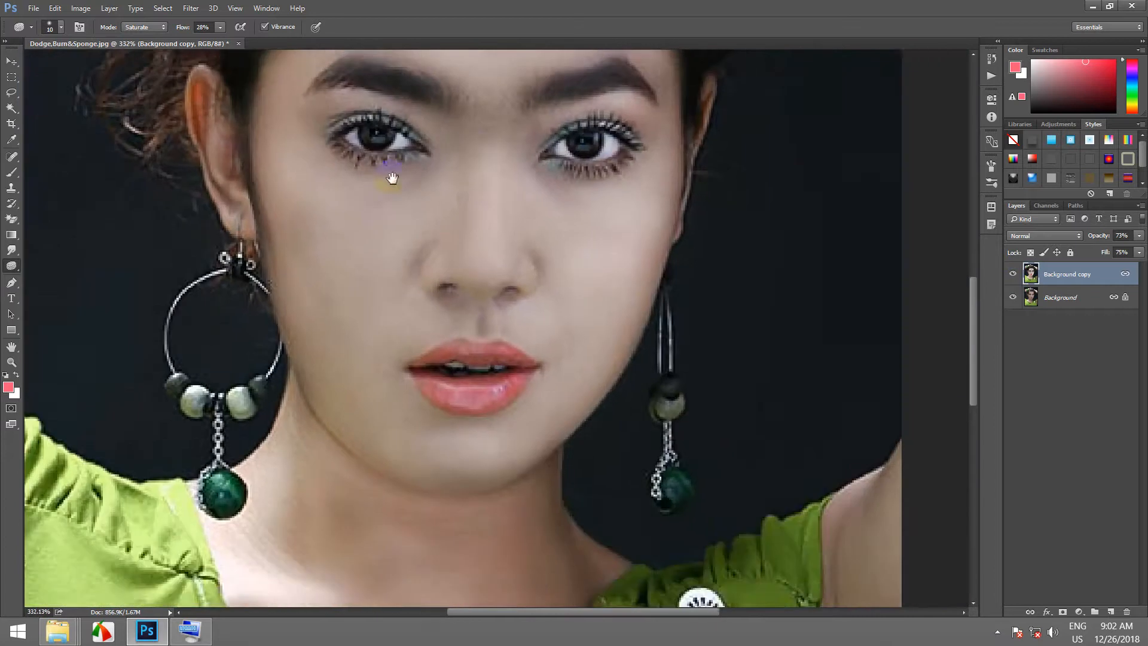
Examine the neck and chest retouching against the original by hiding and showing the Background copy layer.
left_click_drag(393, 177, 355, 272)
scroll(325, 241, "up", 3)
left_click_drag(415, 433, 383, 198)
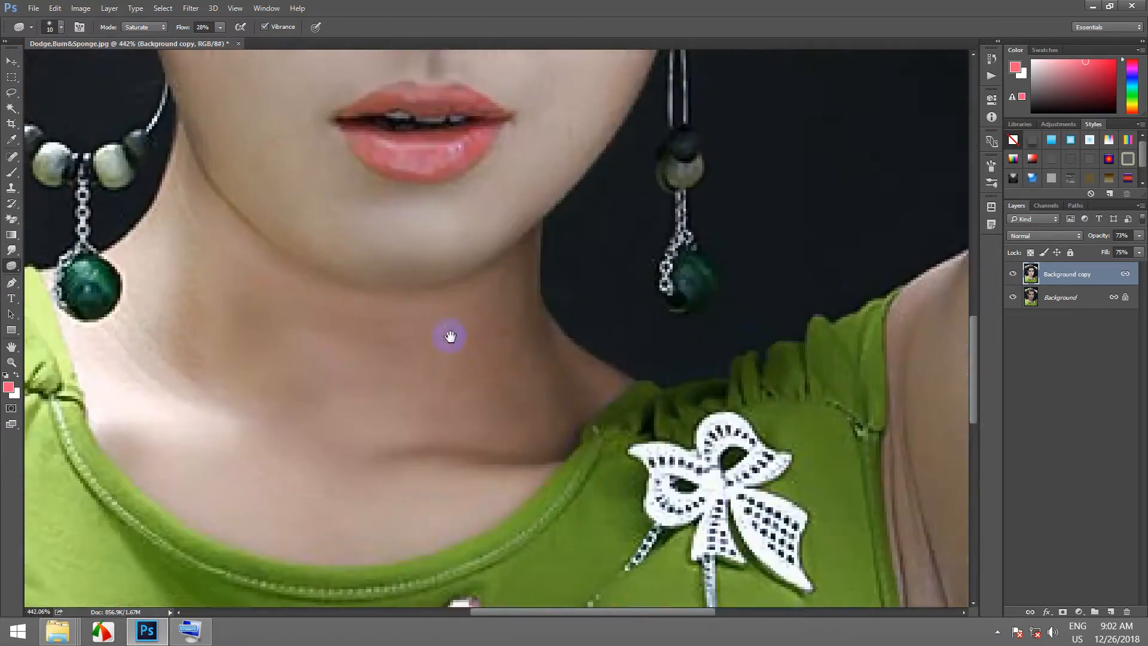
left_click_drag(448, 336, 512, 402)
left_click(1012, 275)
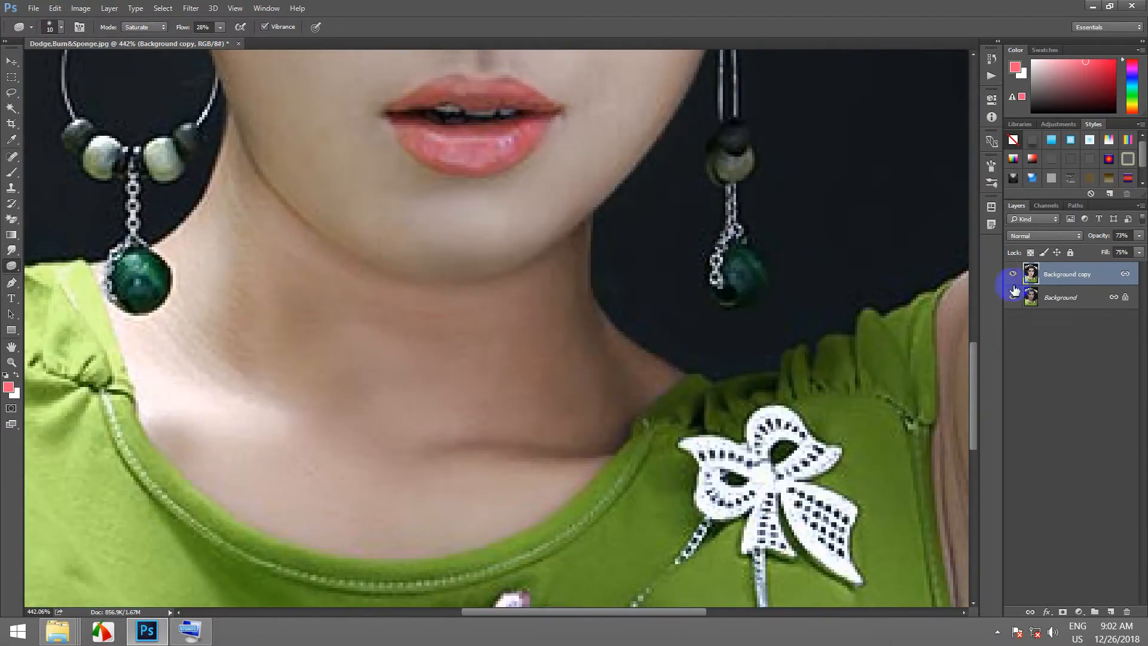
left_click(1012, 274)
Enlarge the Sponge brush and saturate the green blouse in Saturate mode at 28% flow.
scroll(364, 269, "down", 3)
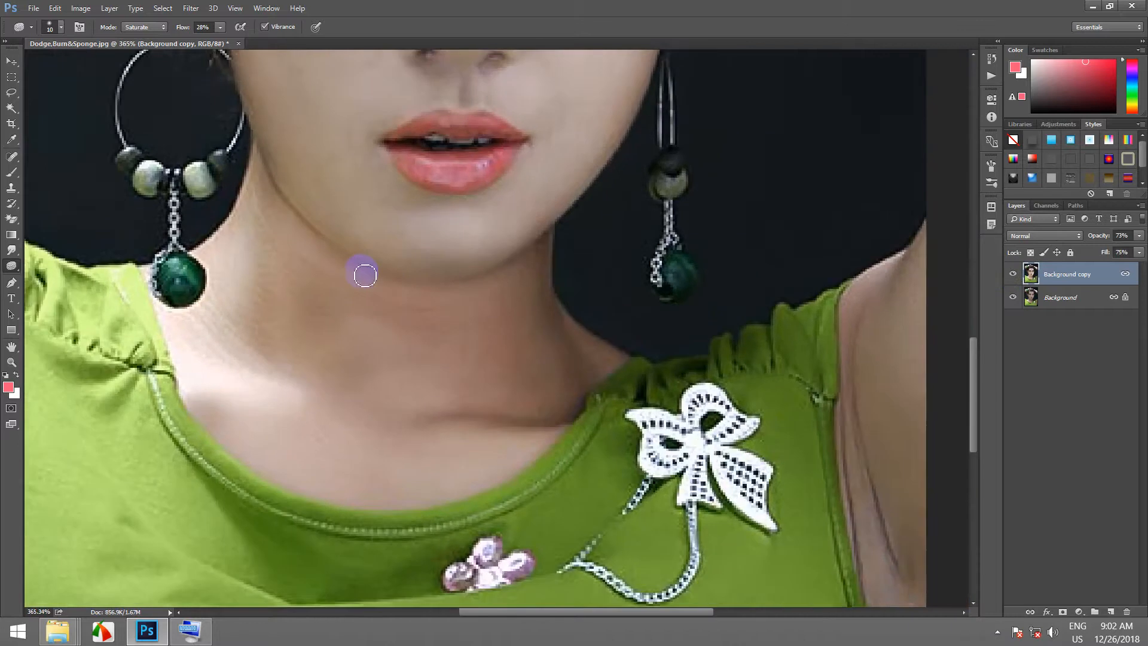
scroll(365, 275, "down", 3)
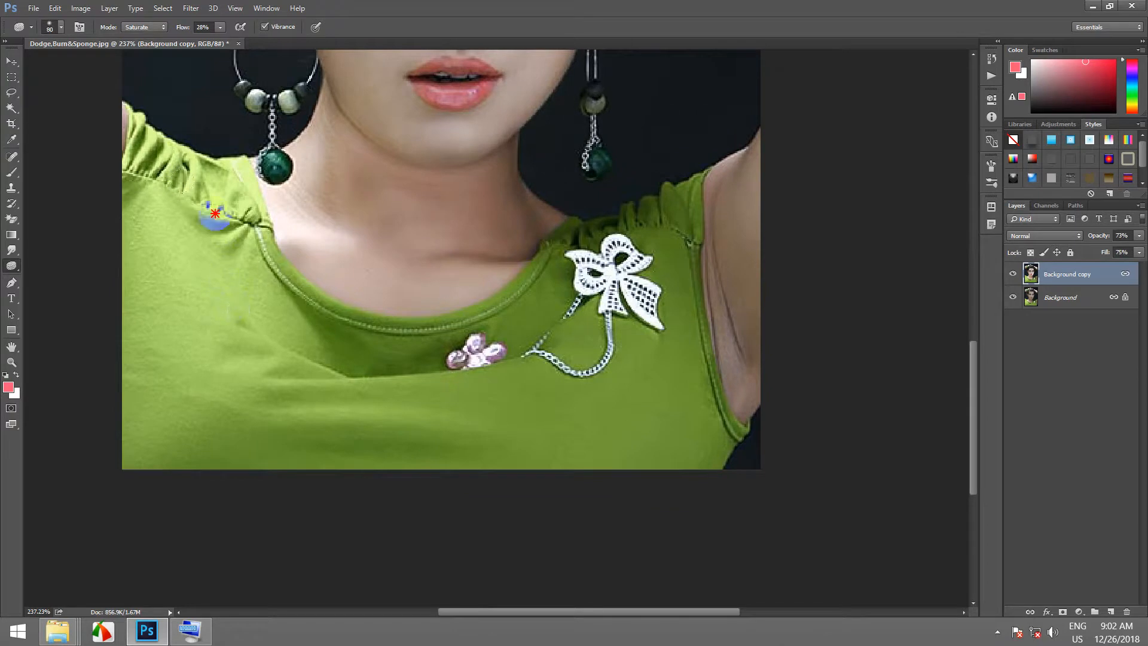
mouse_move(339, 376)
left_mouse_down()
mouse_move(526, 363)
mouse_move(424, 370)
left_mouse_up()
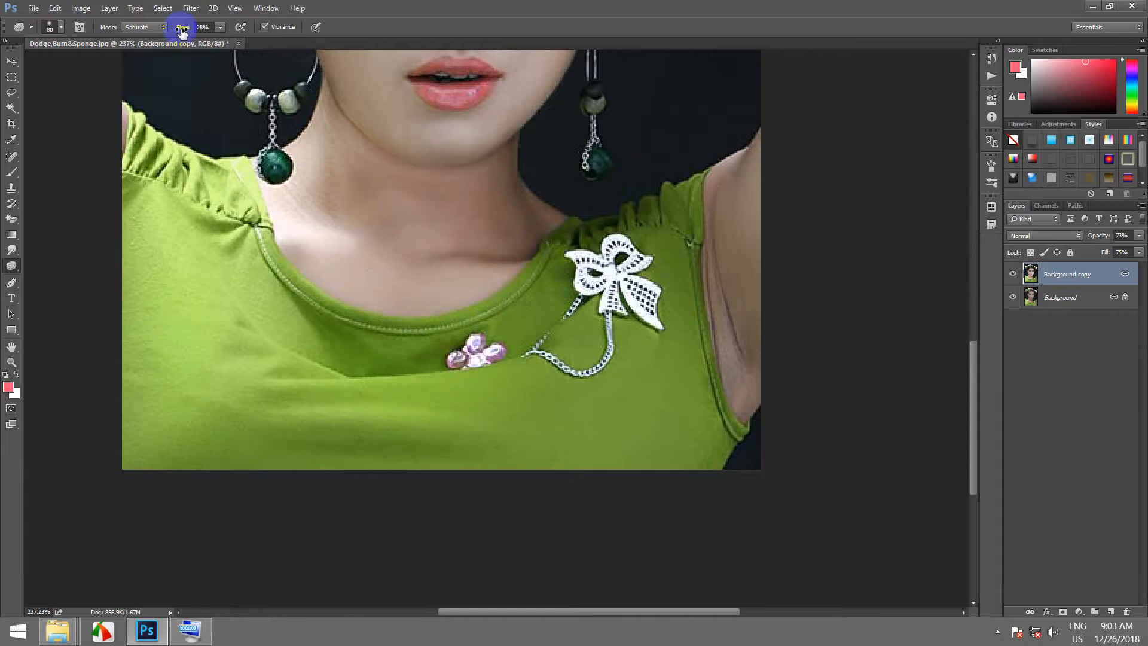
Raise the Sponge flow to 100% and saturate the green blouse and its flower brooch in Saturate mode.
mouse_move(546, 395)
left_mouse_down()
mouse_move(637, 404)
mouse_move(686, 430)
mouse_move(673, 216)
mouse_move(558, 267)
mouse_move(558, 292)
mouse_move(629, 291)
mouse_move(590, 375)
mouse_move(483, 353)
left_mouse_up()
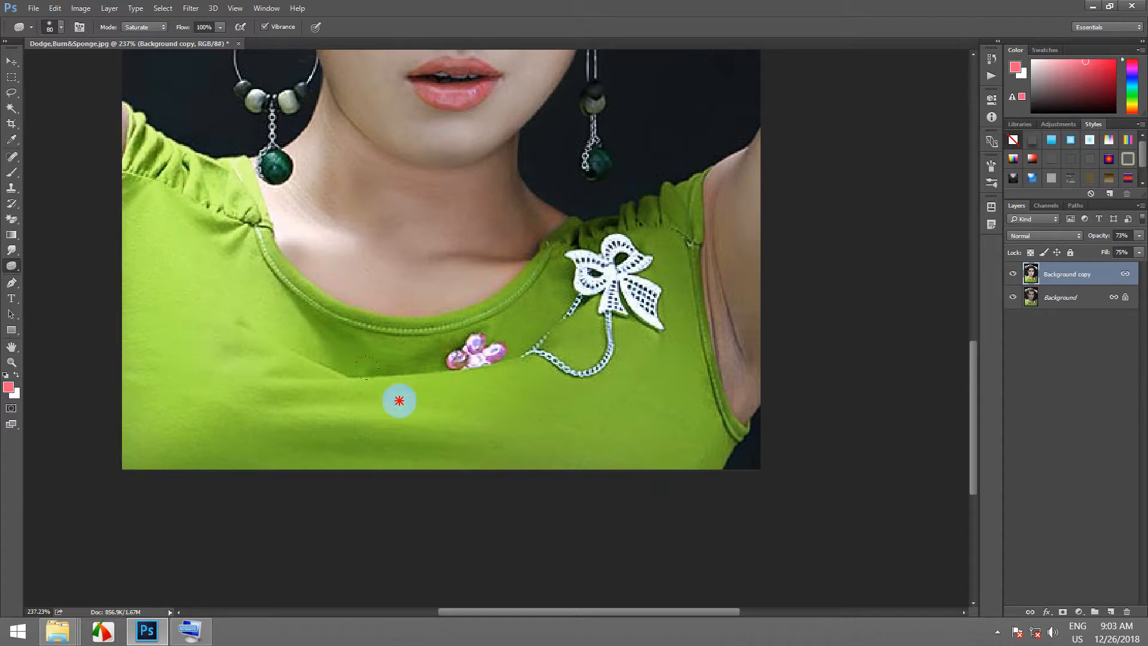
mouse_move(213, 454)
left_mouse_down()
mouse_move(299, 439)
mouse_move(330, 405)
mouse_move(347, 355)
left_mouse_up()
mouse_move(436, 336)
left_mouse_down()
mouse_move(367, 343)
mouse_move(275, 302)
mouse_move(592, 307)
mouse_move(558, 238)
mouse_move(586, 226)
mouse_move(556, 325)
mouse_move(606, 417)
mouse_move(672, 230)
mouse_move(715, 492)
mouse_move(589, 371)
mouse_move(527, 410)
mouse_move(348, 400)
mouse_move(167, 418)
mouse_move(145, 289)
mouse_move(449, 382)
mouse_move(141, 269)
left_mouse_up()
Compare the strongly saturated blouse with the original by repeatedly hiding and showing the Background copy layer.
scroll(282, 394, "down", 5)
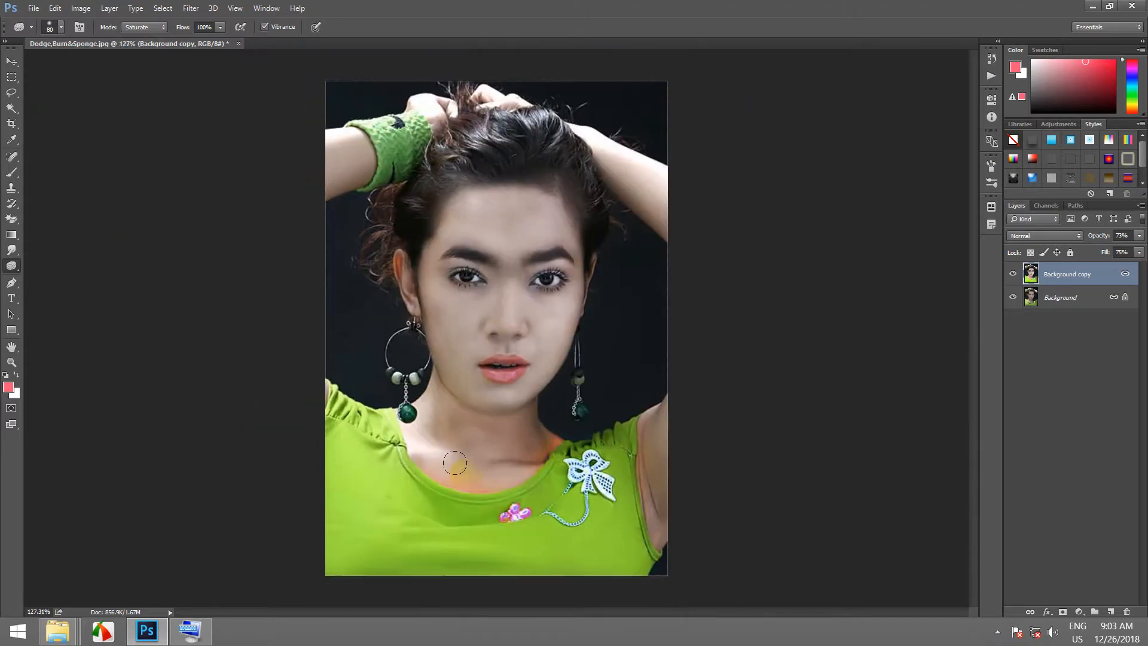
scroll(613, 556, "up", 4)
scroll(684, 499, "down", 1)
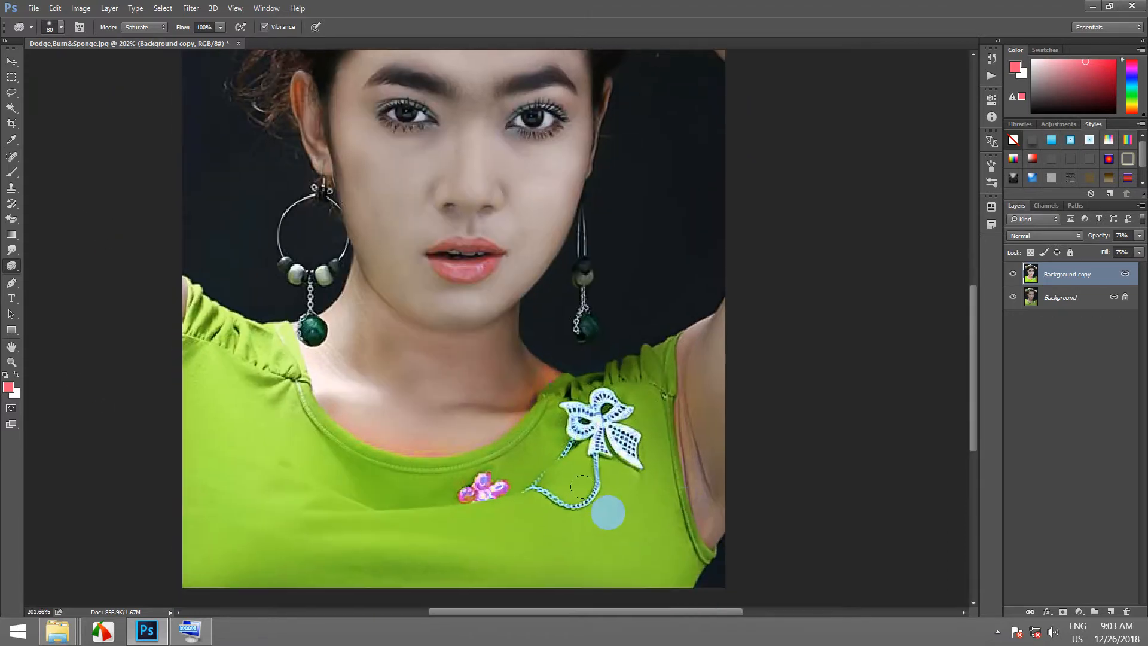
left_click(1013, 275)
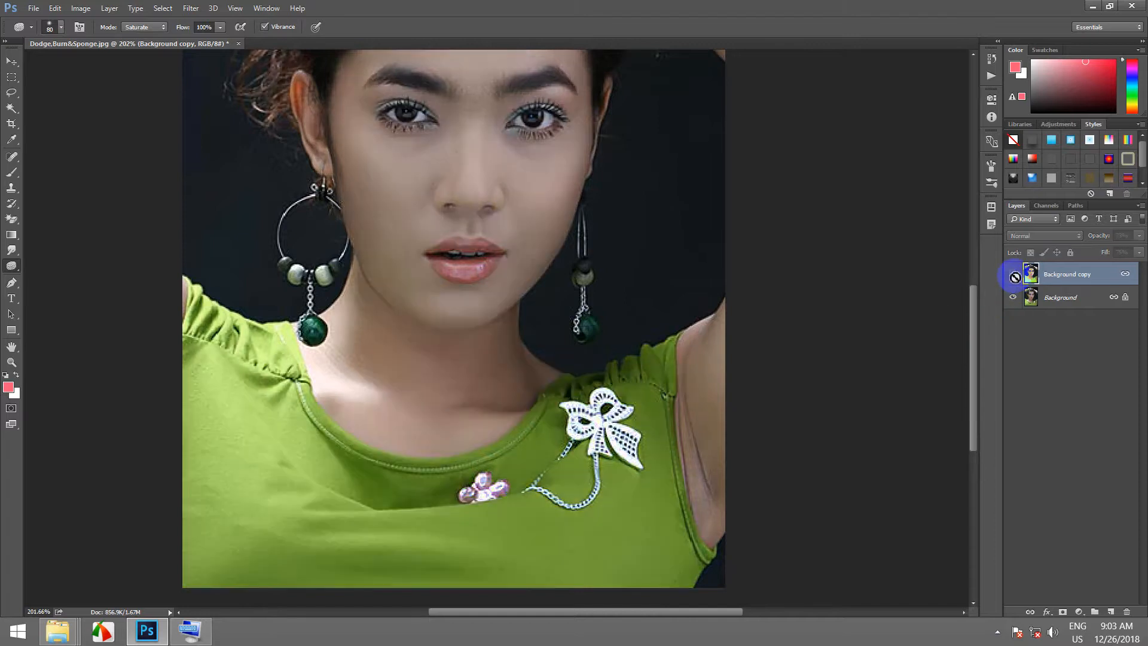
scroll(632, 350, "down", 2)
scroll(615, 379, "up", 3)
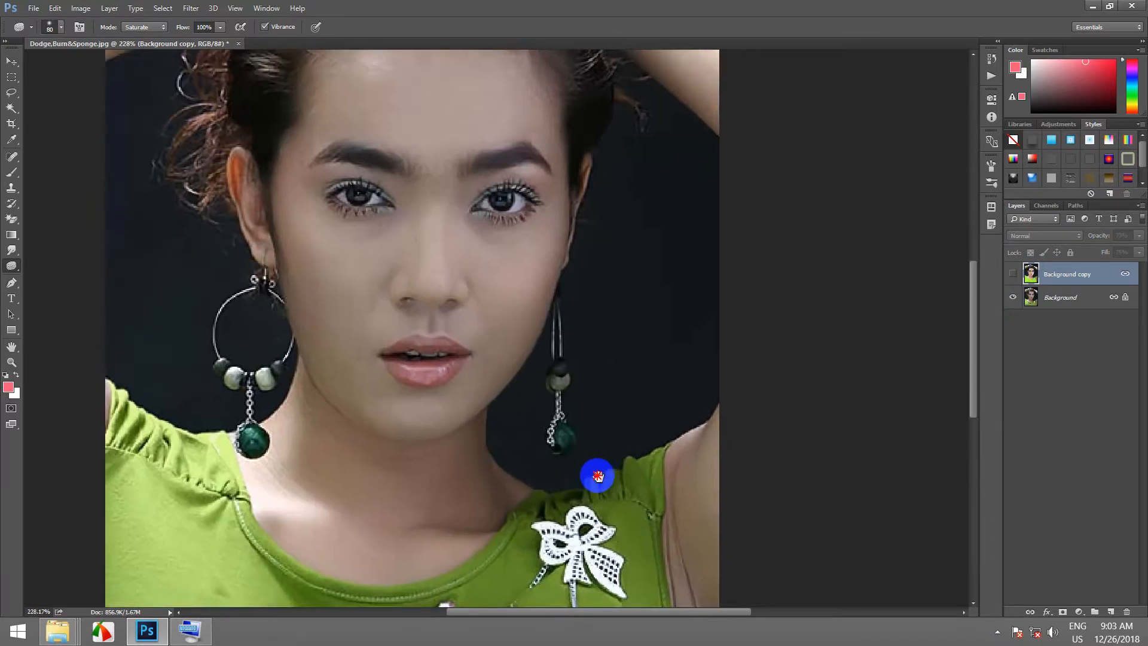
left_click_drag(597, 473, 638, 369)
scroll(637, 368, "down", 2)
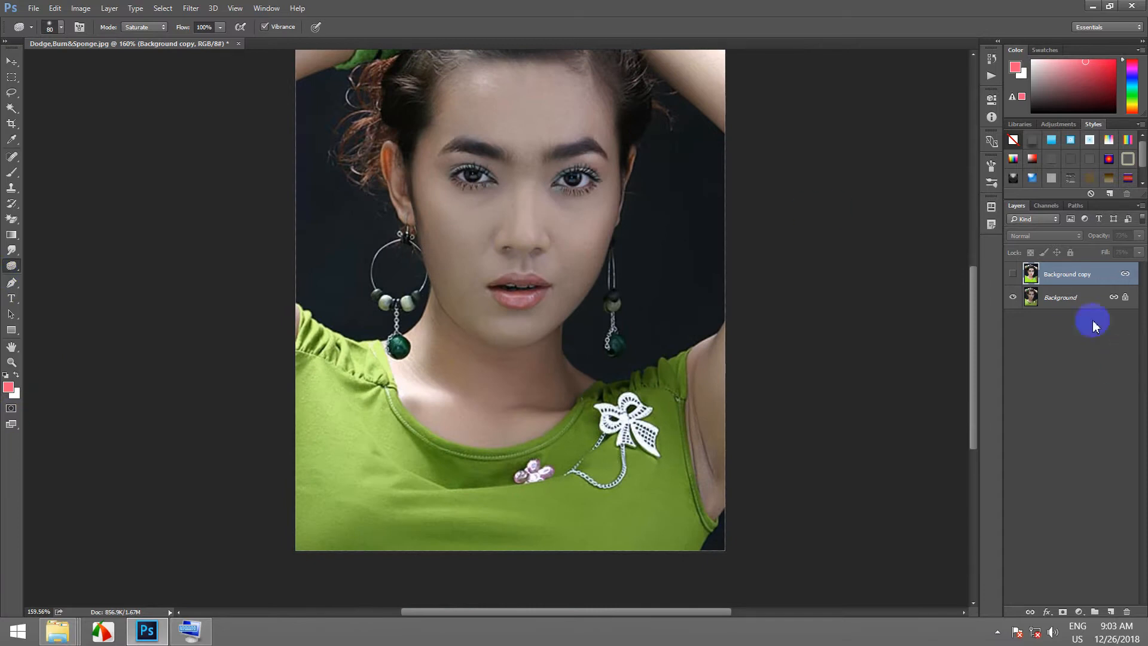
left_click(1010, 274)
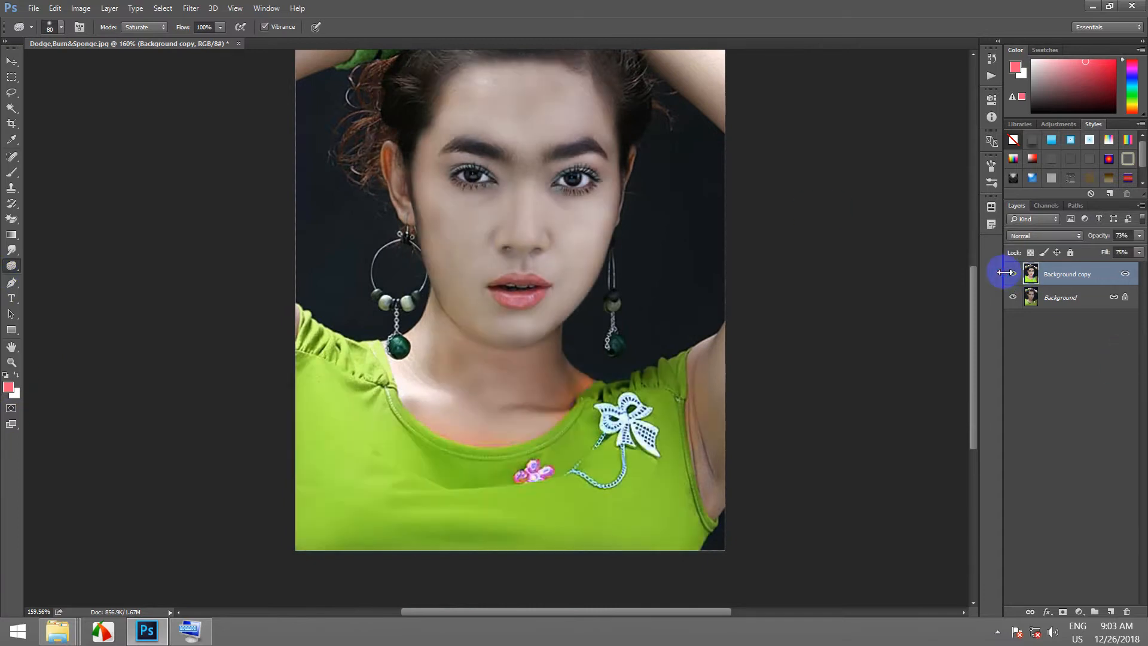
left_click(1011, 275)
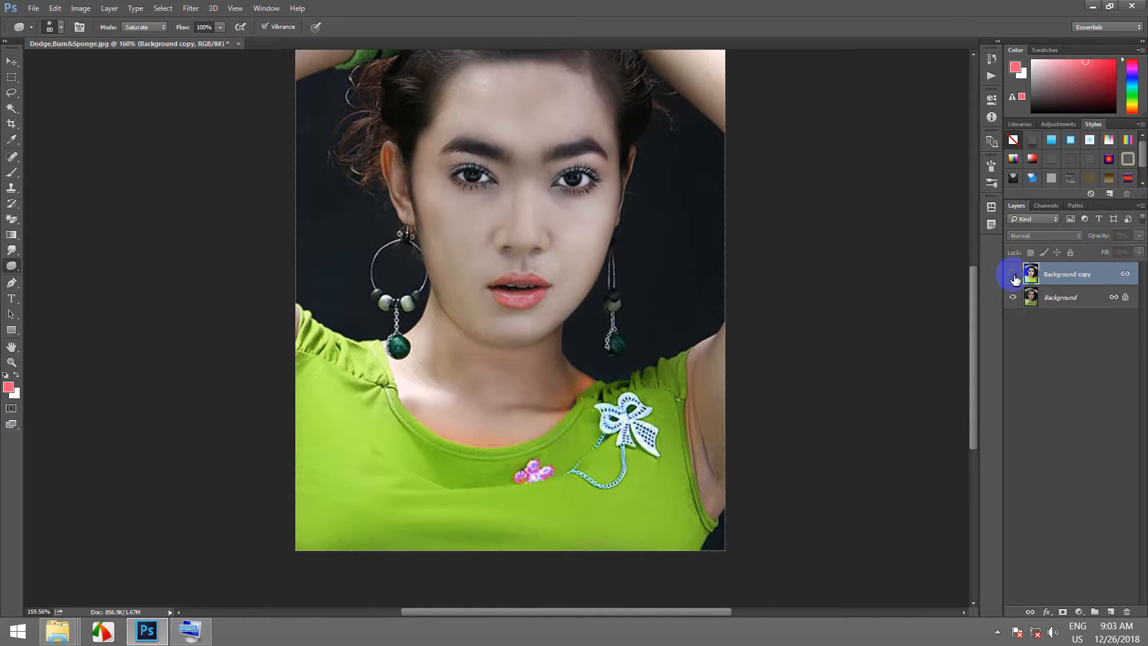
left_click(1013, 276)
left_click(1014, 277)
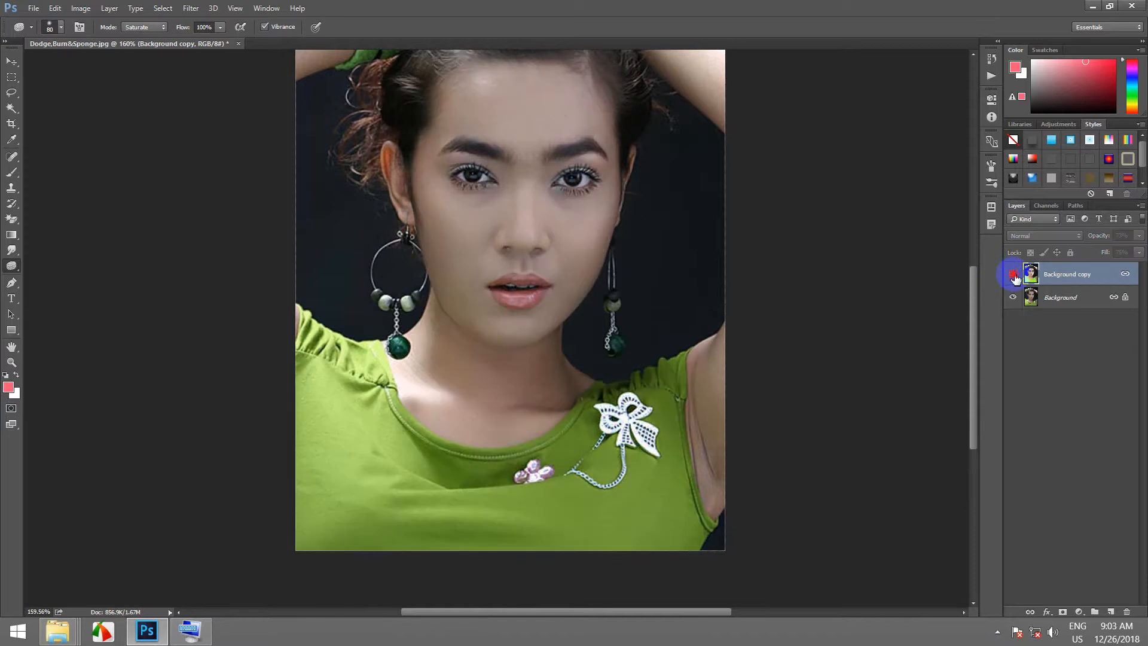
left_click(1013, 275)
left_click(1014, 275)
left_click(1013, 275)
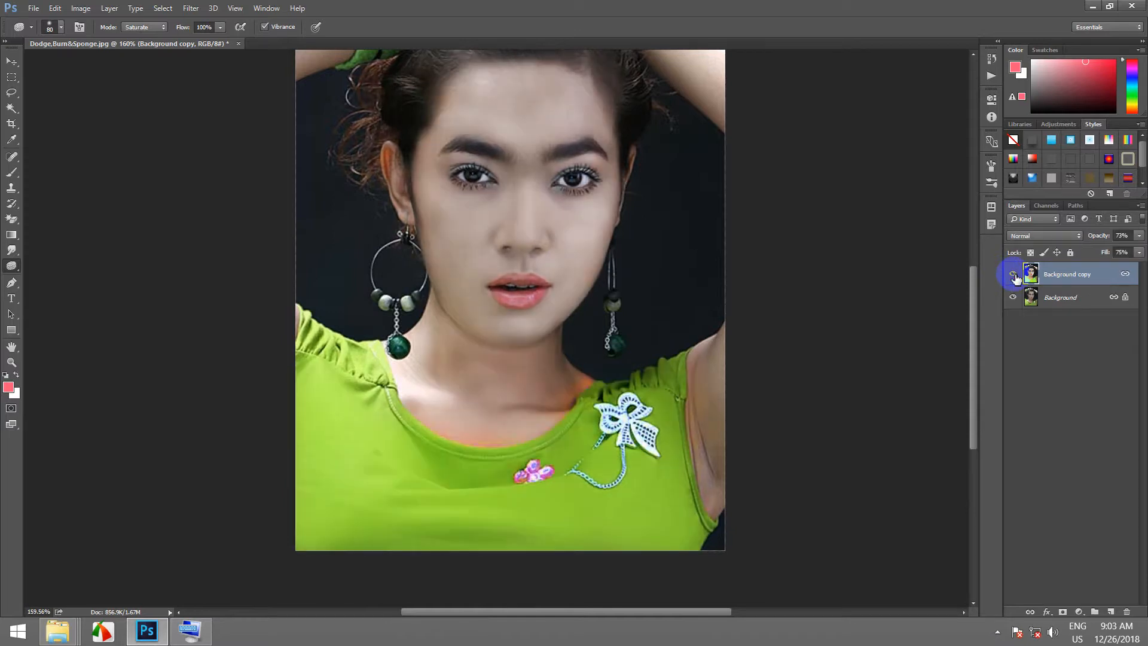
left_click(1013, 275)
left_click(1013, 276)
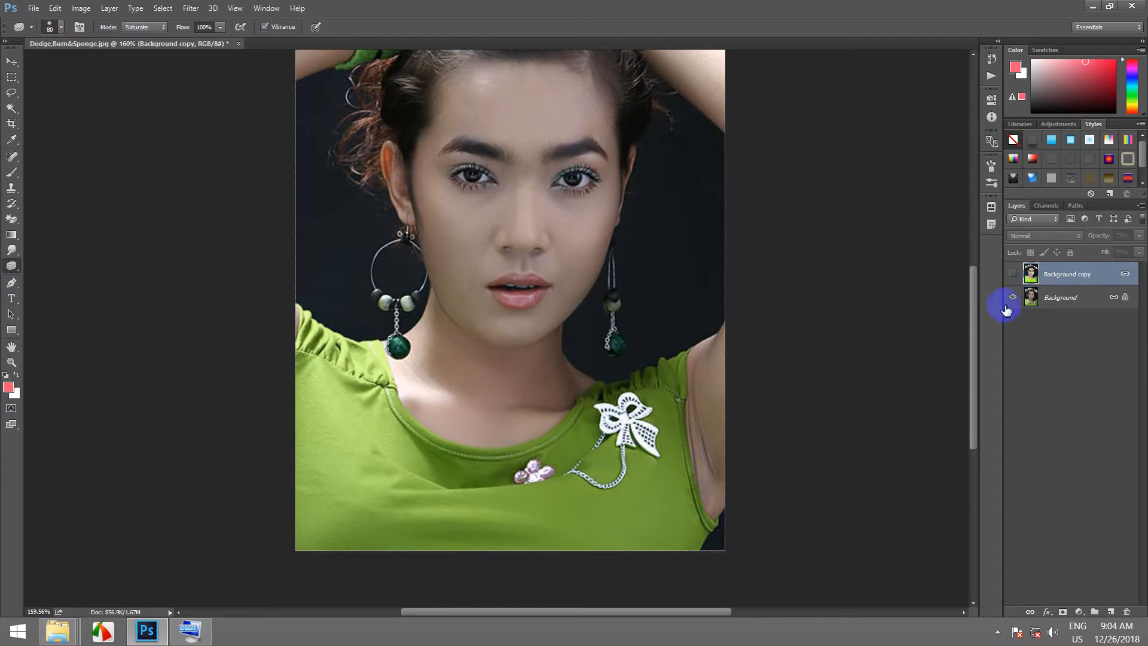
Replace the retouched Background copy layer with a fresh duplicate of the Background layer and link both layers.
left_click_drag(1070, 281, 1127, 613)
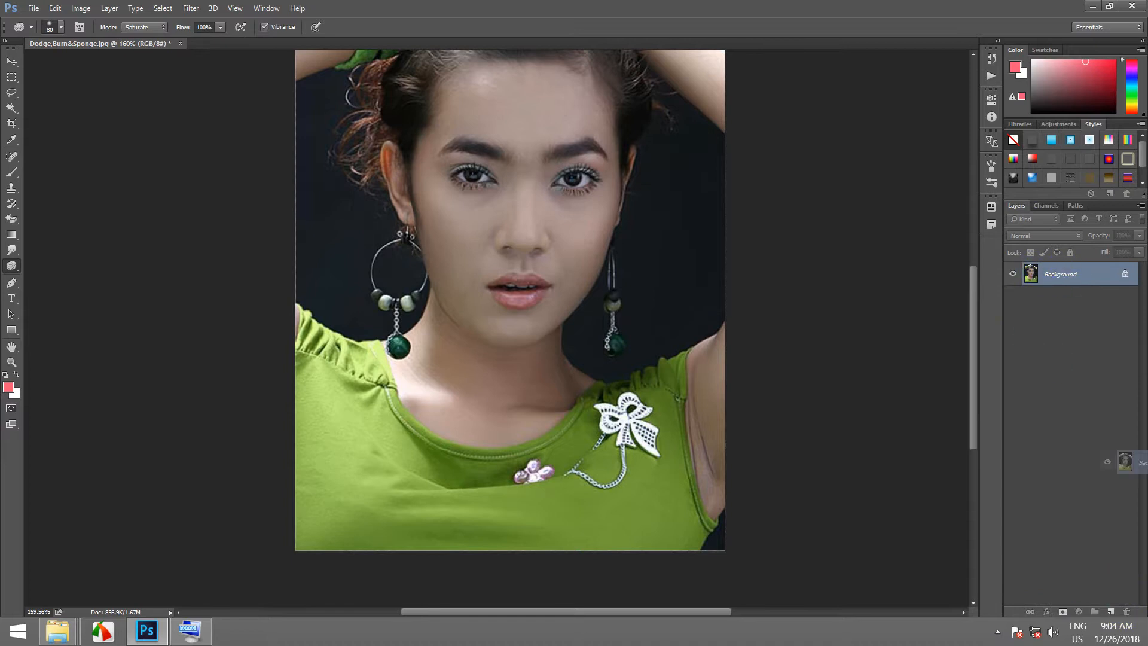
left_click_drag(1142, 462, 1110, 611)
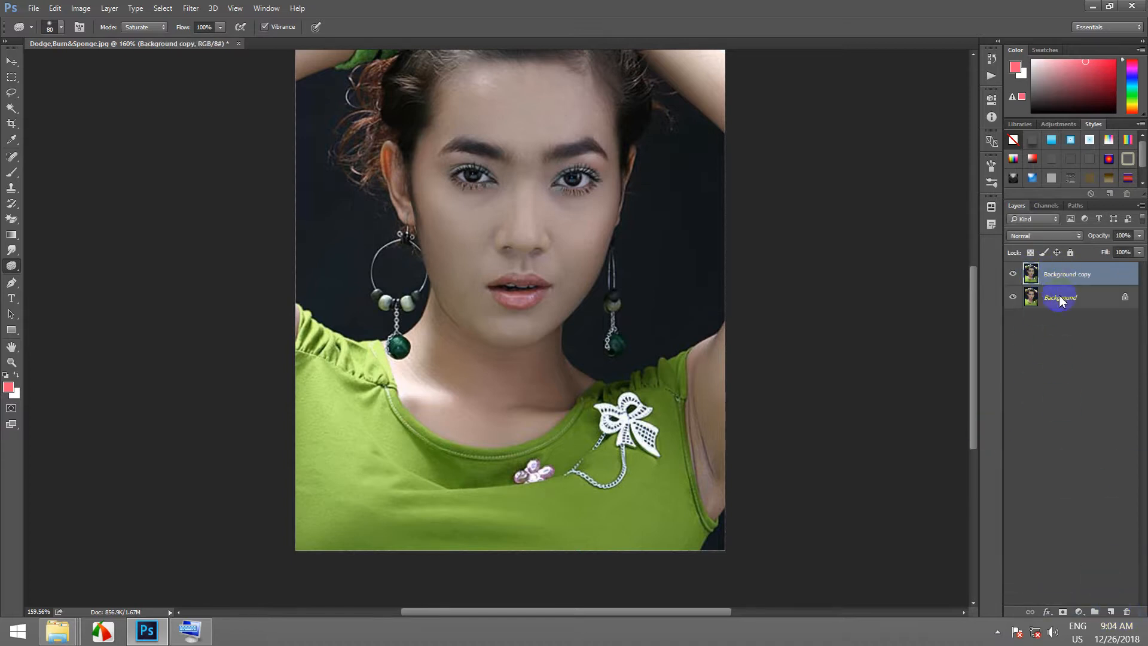
key("Delete")
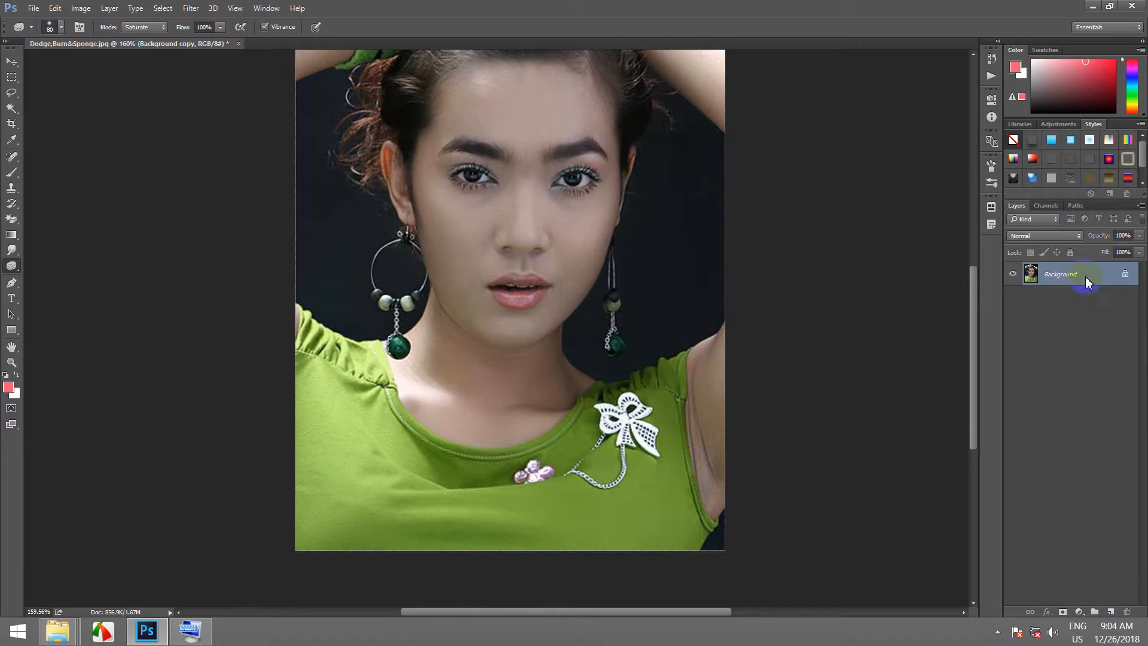
left_click_drag(1073, 274, 1111, 611)
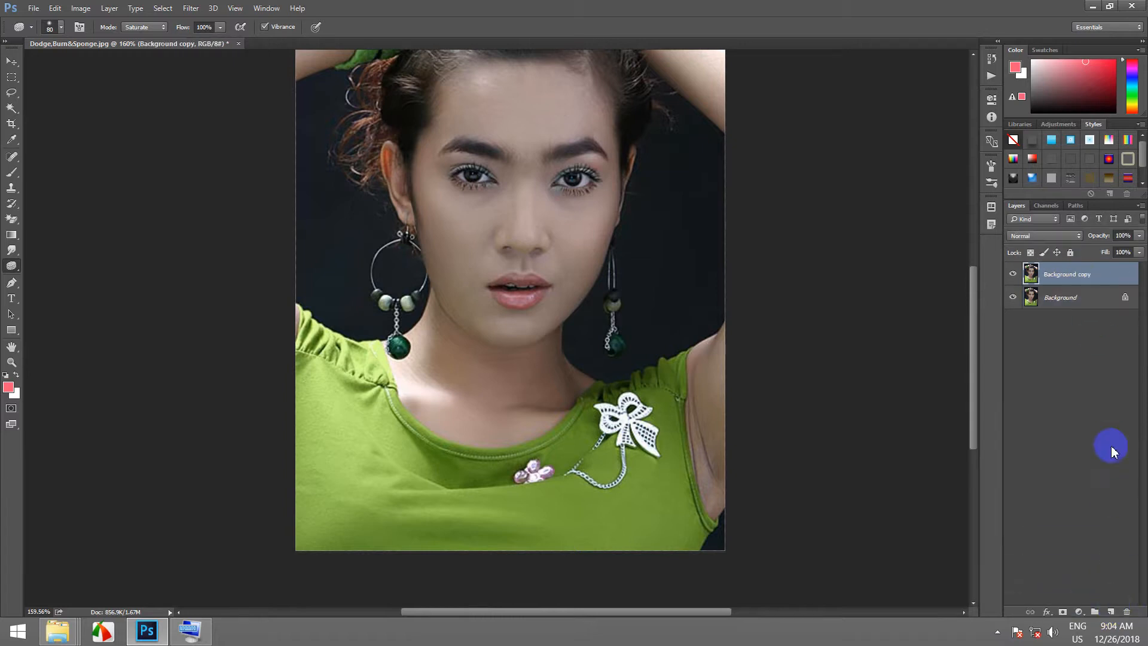
left_click(1068, 299, "shift")
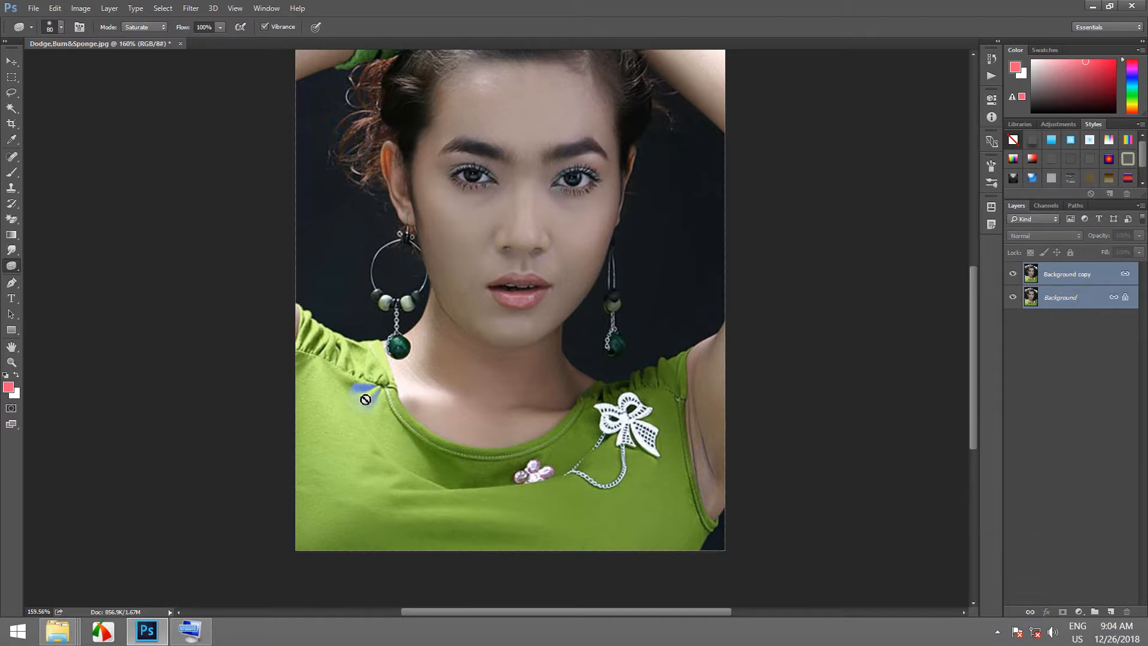
Switch the Sponge tool to Desaturate mode and make Background copy the only selected layer.
scroll(257, 365, "up", 4)
left_click(162, 27)
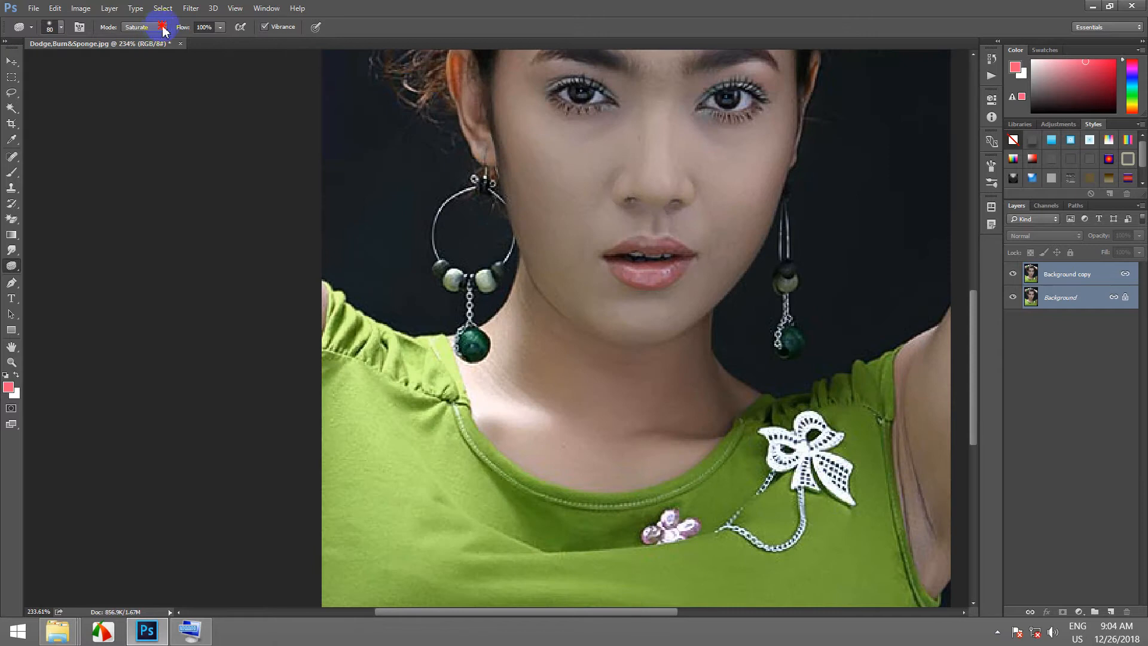
left_click(154, 37)
left_click(439, 485)
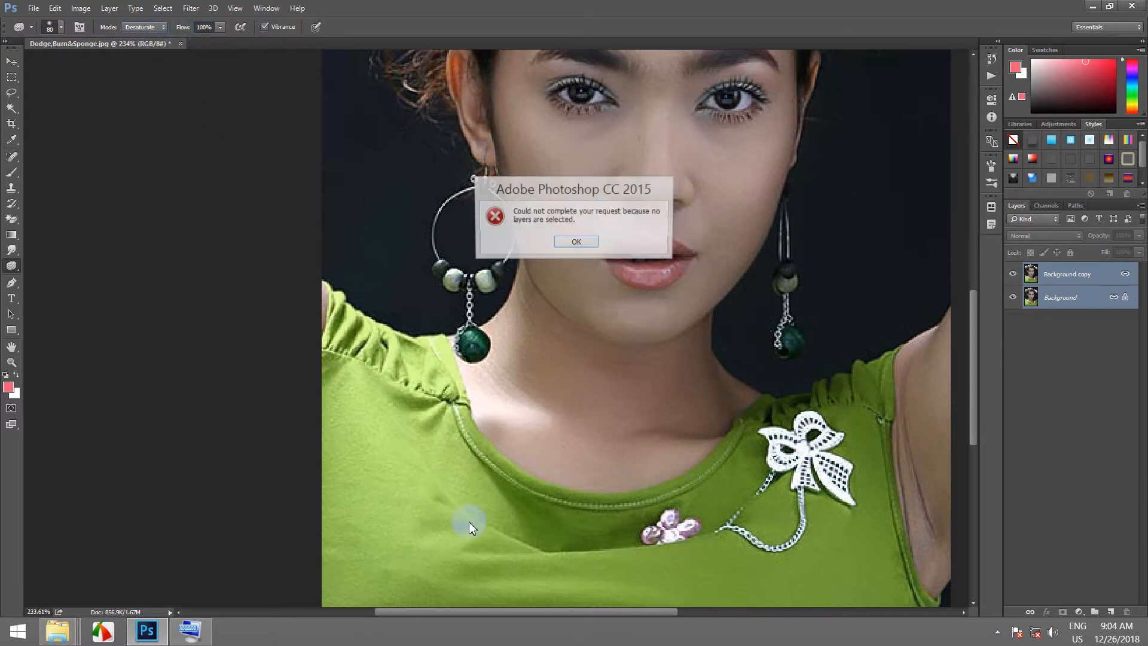
left_click(562, 242)
left_click(1070, 274)
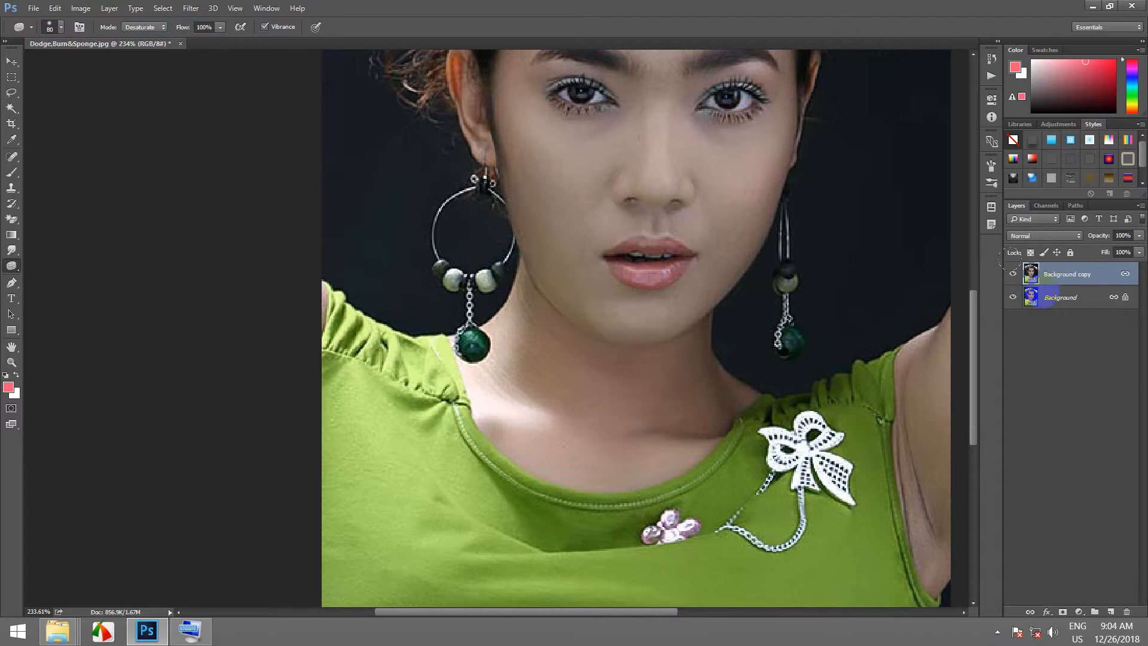
Reduce the Sponge brush to 60 px and desaturate the front of the blouse and the flower brooch at 100% flow.
scroll(455, 465, "up", 2)
scroll(404, 413, "down", 2)
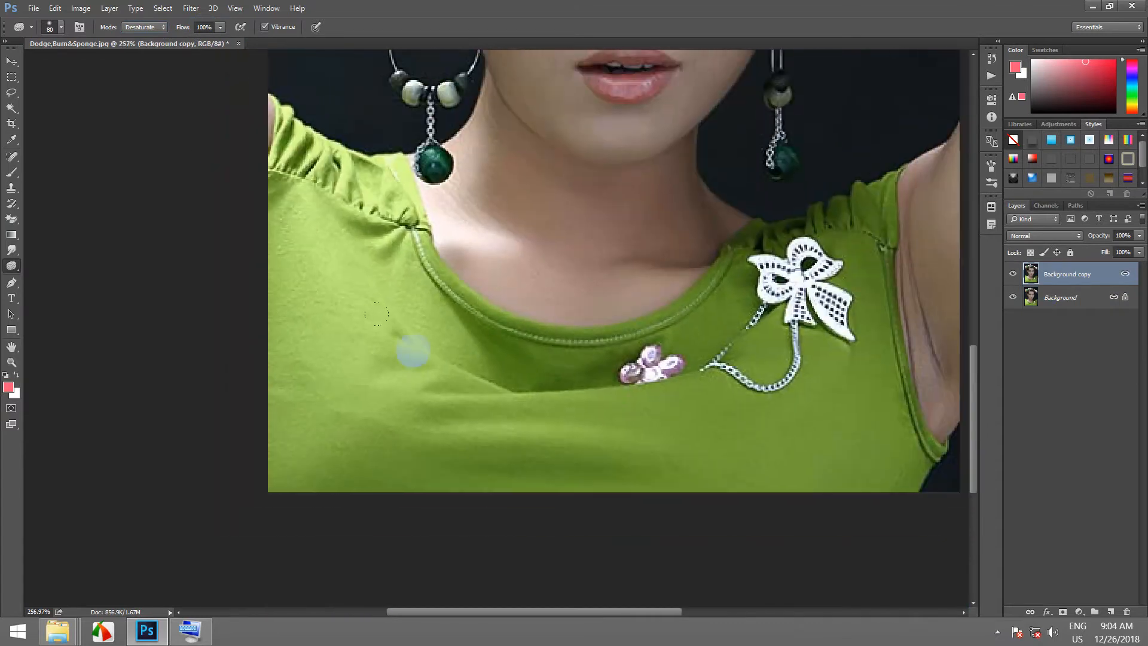
key("bracketleft")
key("bracketleft")
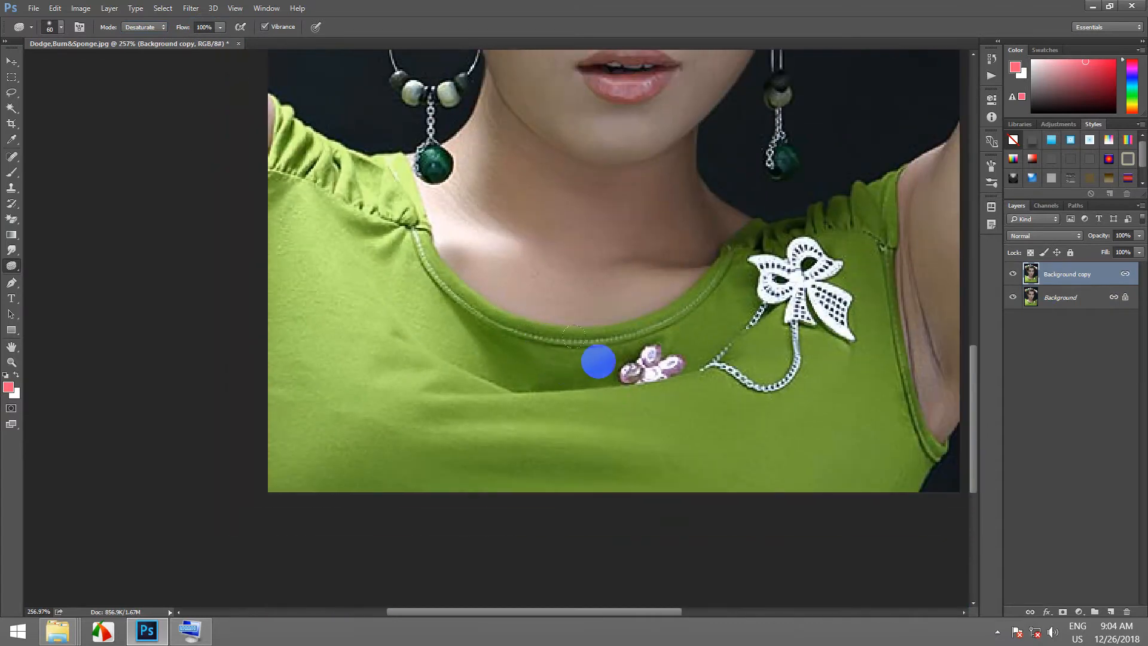
mouse_move(598, 361)
left_mouse_down()
mouse_move(617, 361)
mouse_move(563, 367)
mouse_move(412, 284)
mouse_move(351, 167)
mouse_move(299, 171)
mouse_move(302, 321)
mouse_move(270, 385)
mouse_move(287, 443)
mouse_move(341, 348)
mouse_move(371, 252)
left_mouse_up()
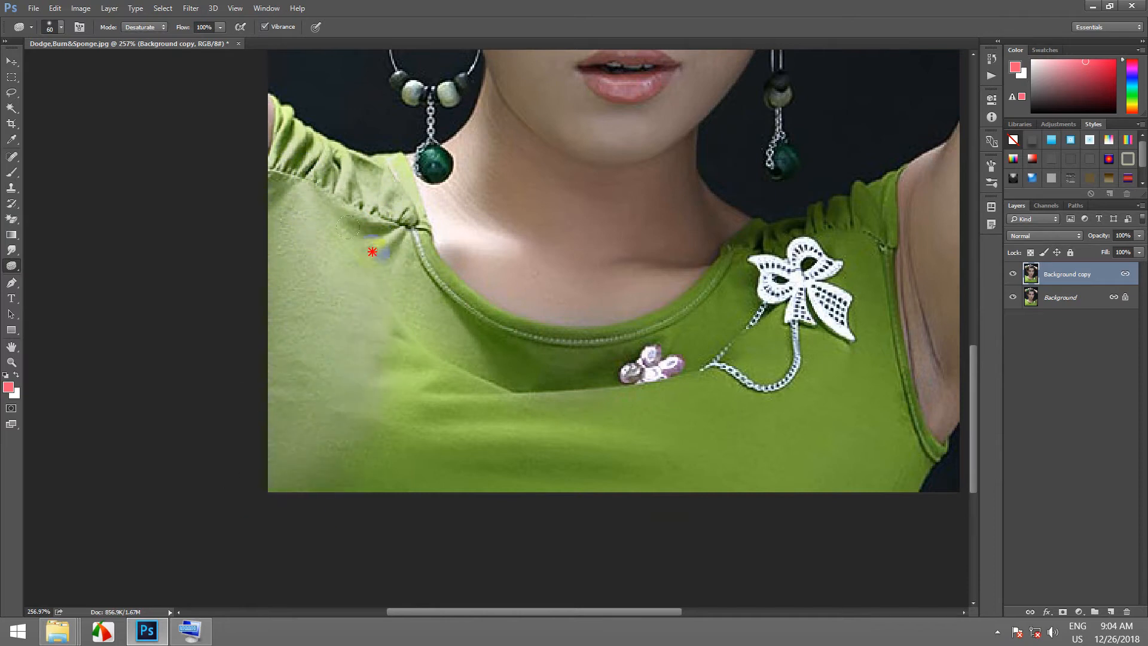
mouse_move(405, 387)
left_mouse_down()
mouse_move(437, 359)
mouse_move(436, 417)
mouse_move(410, 476)
mouse_move(579, 464)
mouse_move(565, 413)
mouse_move(486, 369)
mouse_move(394, 171)
left_mouse_up()
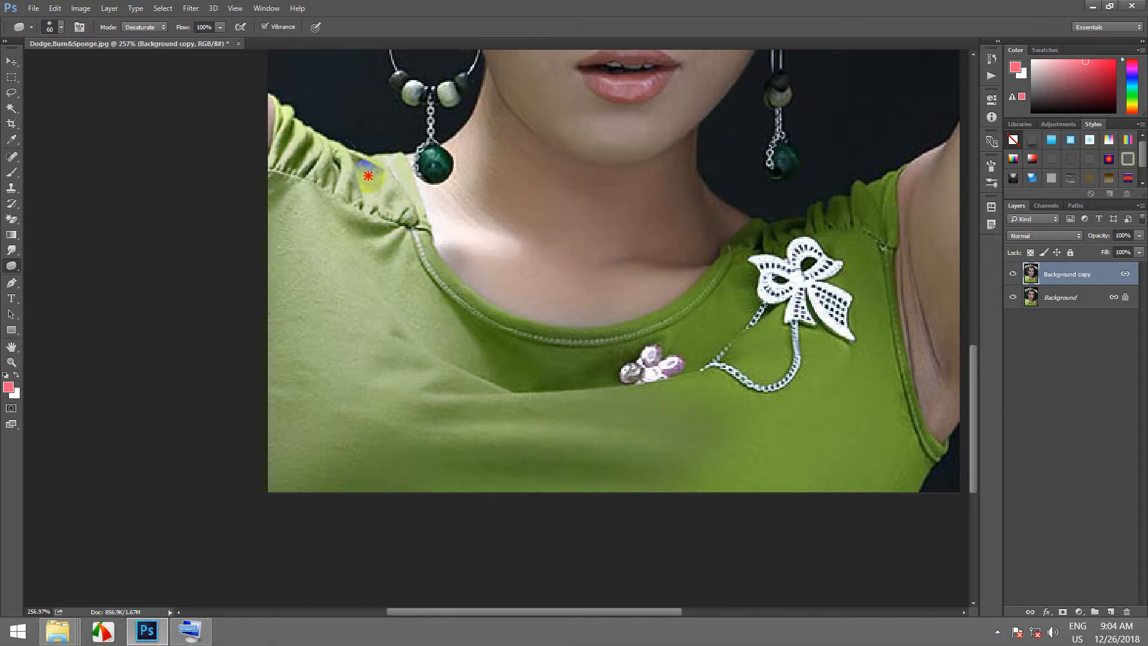
mouse_move(266, 126)
left_mouse_down()
mouse_move(284, 146)
mouse_move(320, 148)
left_mouse_up()
mouse_move(637, 397)
left_mouse_down()
mouse_move(729, 358)
mouse_move(711, 324)
mouse_move(650, 336)
mouse_move(749, 278)
mouse_move(707, 310)
mouse_move(757, 386)
mouse_move(749, 371)
mouse_move(719, 435)
mouse_move(744, 452)
mouse_move(680, 403)
mouse_move(664, 412)
mouse_move(749, 423)
mouse_move(773, 389)
mouse_move(722, 438)
mouse_move(722, 424)
mouse_move(737, 457)
mouse_move(806, 479)
mouse_move(672, 452)
mouse_move(892, 445)
mouse_move(826, 289)
mouse_move(876, 279)
mouse_move(834, 242)
mouse_move(854, 152)
mouse_move(777, 276)
mouse_move(756, 237)
mouse_move(697, 335)
mouse_move(794, 331)
mouse_move(801, 231)
mouse_move(756, 234)
mouse_move(825, 367)
mouse_move(831, 346)
mouse_move(855, 427)
mouse_move(906, 444)
mouse_move(859, 437)
mouse_move(884, 462)
mouse_move(819, 346)
mouse_move(769, 423)
mouse_move(832, 496)
mouse_move(741, 358)
mouse_move(731, 369)
mouse_move(661, 370)
mouse_move(543, 461)
mouse_move(629, 425)
mouse_move(532, 399)
left_mouse_up()
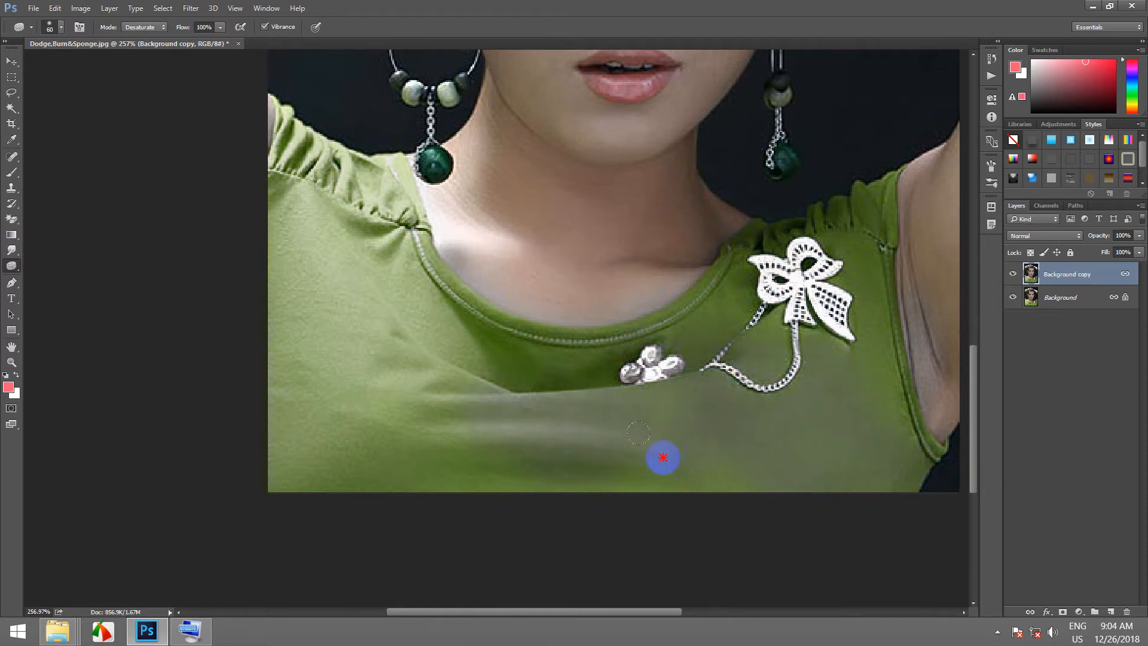
mouse_move(638, 432)
left_mouse_down()
mouse_move(610, 444)
mouse_move(456, 427)
mouse_move(413, 435)
mouse_move(664, 462)
mouse_move(344, 429)
mouse_move(392, 401)
mouse_move(238, 438)
left_mouse_up()
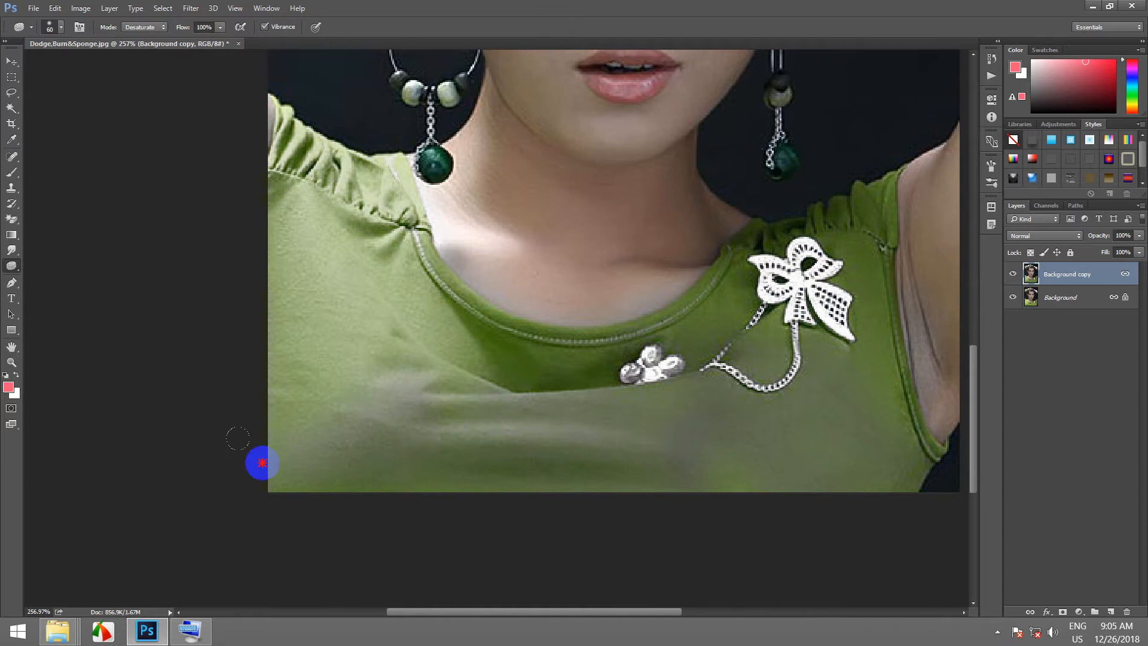
mouse_move(378, 446)
left_mouse_down()
mouse_move(575, 471)
mouse_move(579, 450)
mouse_move(481, 381)
mouse_move(546, 334)
mouse_move(413, 279)
mouse_move(463, 307)
mouse_move(432, 334)
mouse_move(378, 230)
mouse_move(261, 365)
mouse_move(286, 290)
mouse_move(257, 142)
mouse_move(281, 201)
mouse_move(291, 141)
mouse_move(344, 210)
left_mouse_up()
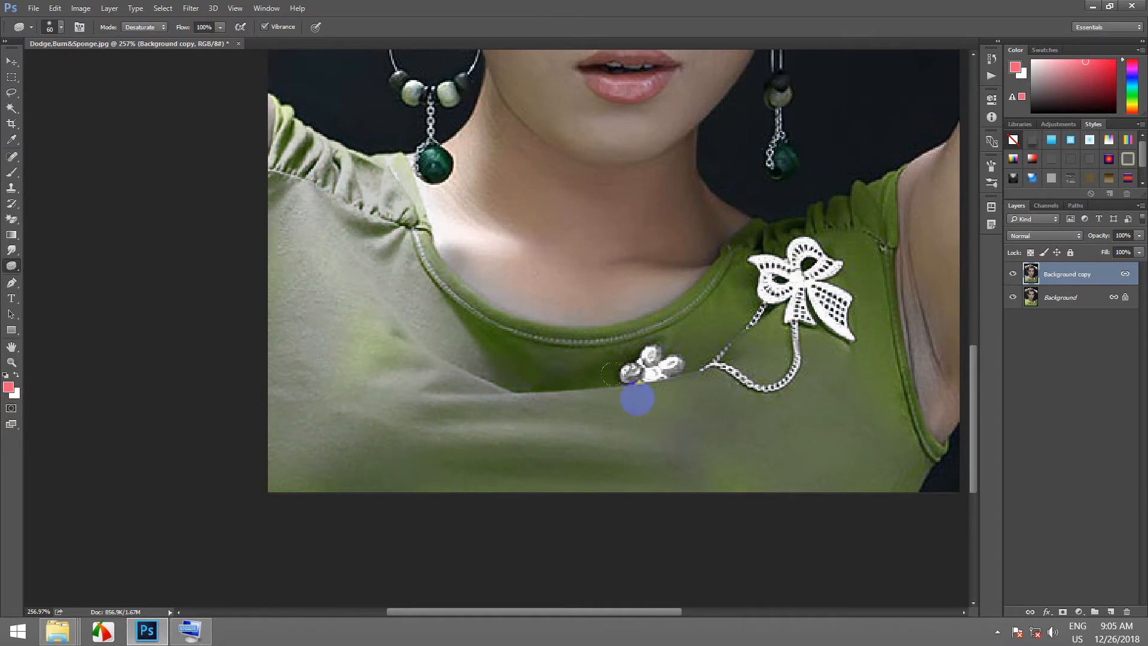
Desaturate the remaining green on the shoulder beside the bow and reduce the Sponge brush to 40 px.
scroll(637, 398, "down", 8)
scroll(725, 395, "up", 6)
mouse_move(592, 531)
left_mouse_down()
mouse_move(676, 376)
mouse_move(682, 258)
mouse_move(625, 322)
mouse_move(528, 333)
mouse_move(448, 312)
mouse_move(815, 316)
mouse_move(777, 234)
mouse_move(757, 296)
left_mouse_up()
key("bracketleft")
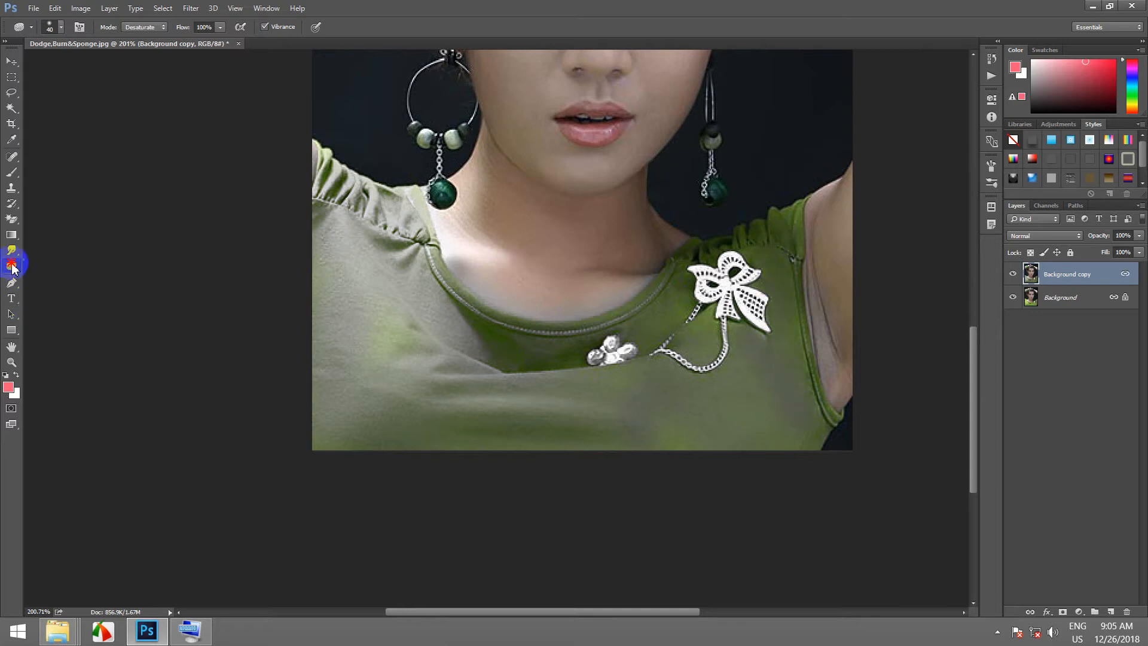
left_click_drag(12, 267, 92, 287)
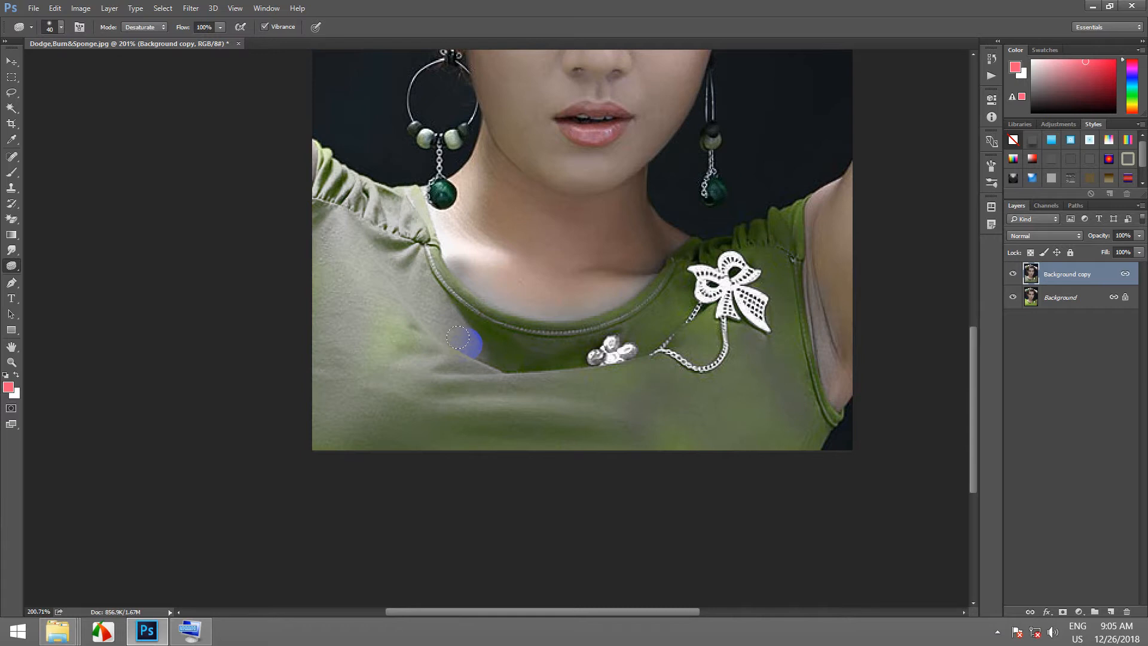
Replace the desaturated Background copy with a new duplicate of Background, linked to it, and select only the copy.
left_click_drag(1061, 274, 1128, 612)
left_click_drag(1063, 275, 1110, 612)
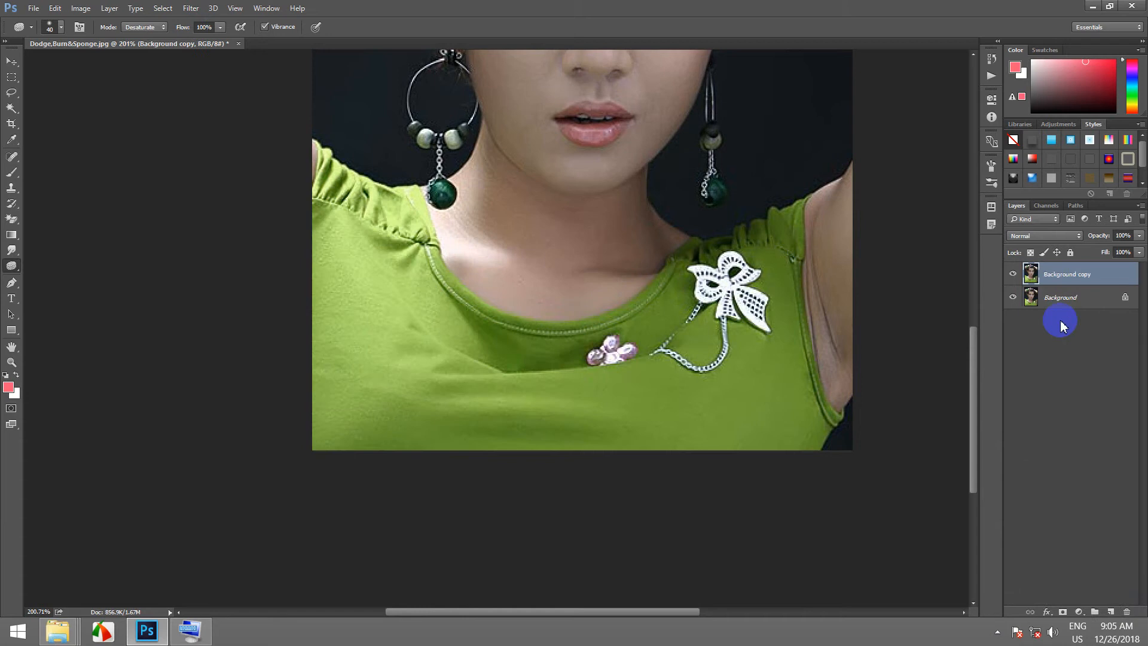
left_click(1070, 298, "shift")
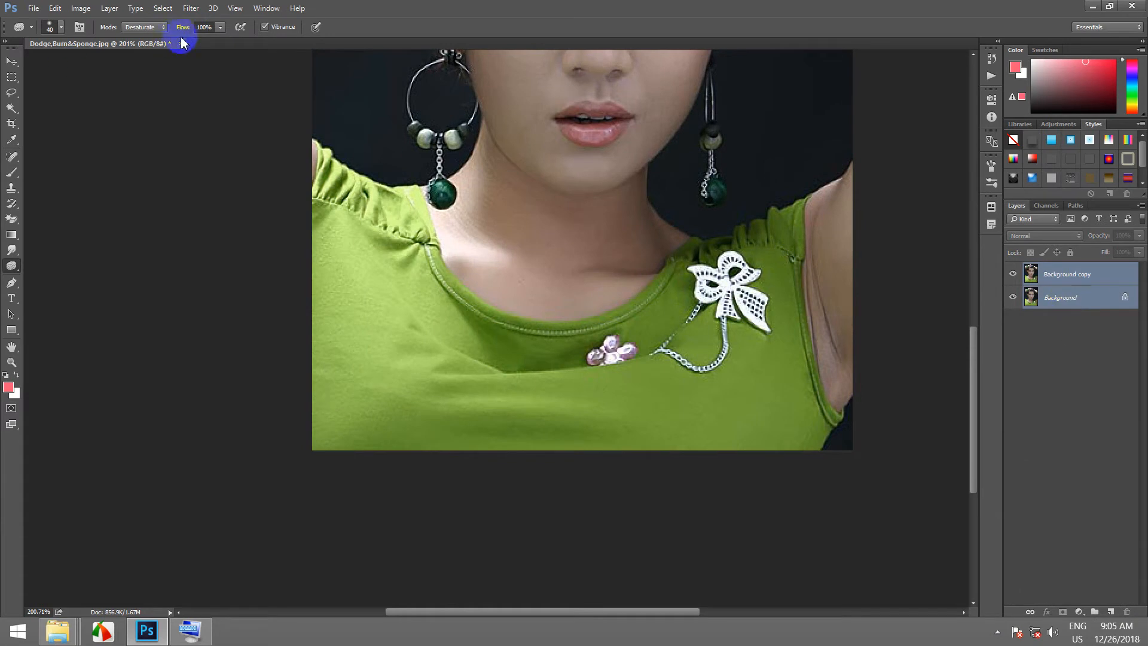
left_click(1030, 612)
left_click(1053, 274)
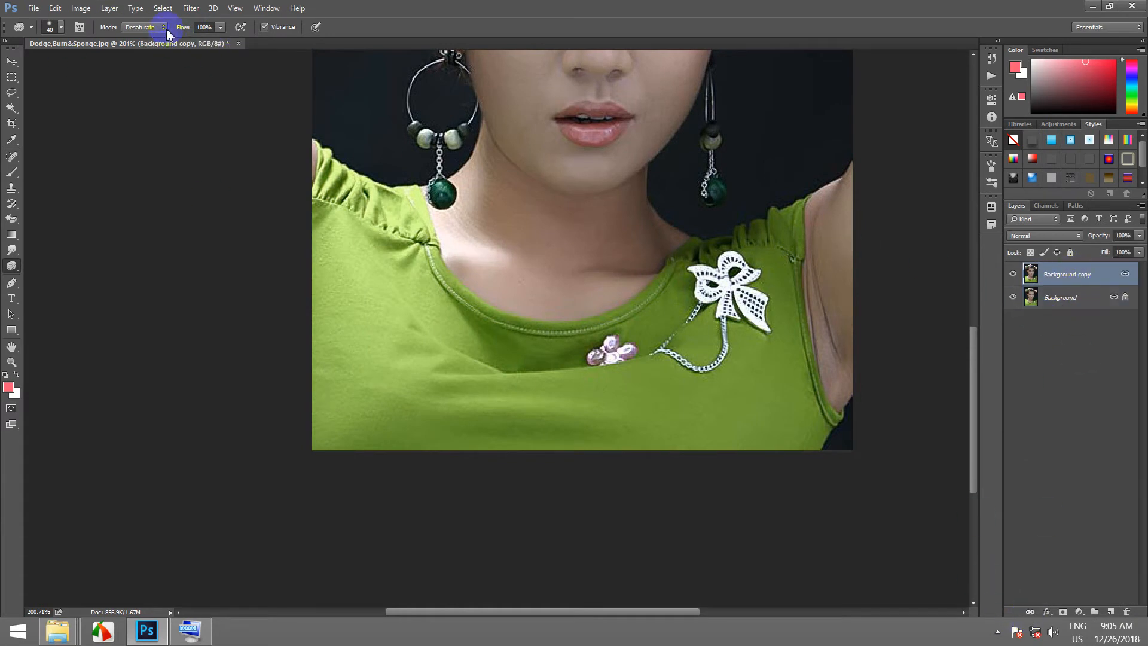
Lower the Sponge flow to 22% and lightly desaturate the blouse with the 40 px brush in Desaturate mode.
left_click_drag(151, 60, 140, 84)
mouse_move(509, 354)
left_mouse_down()
mouse_move(484, 323)
mouse_move(497, 328)
mouse_move(434, 287)
left_mouse_up()
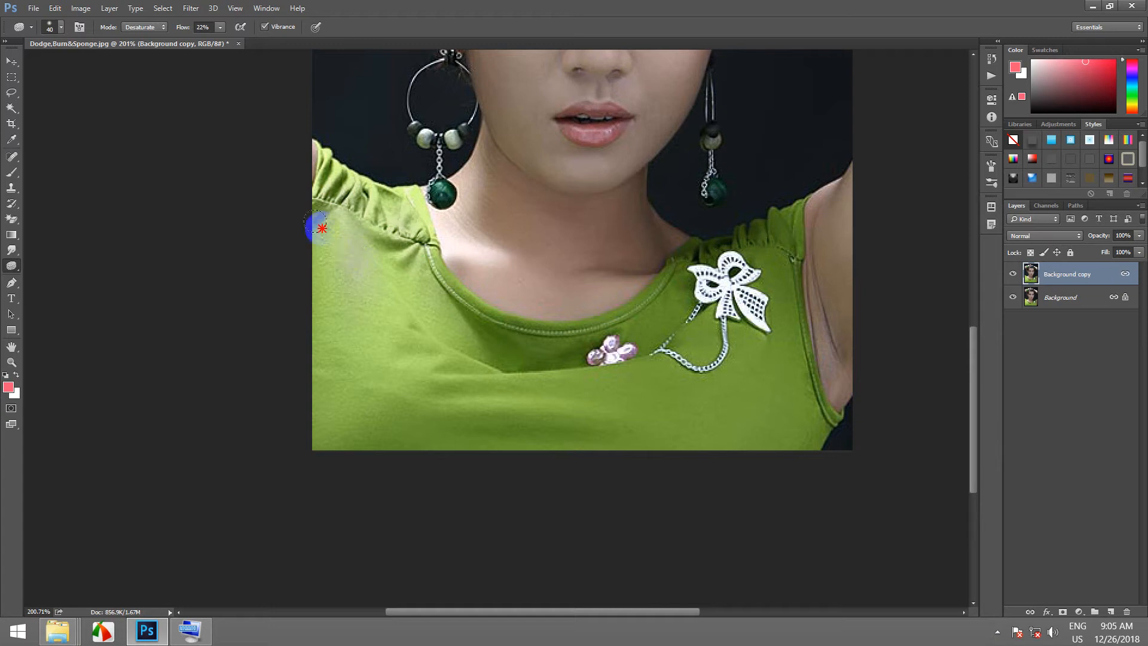
mouse_move(326, 325)
left_mouse_down()
mouse_move(471, 410)
mouse_move(664, 313)
mouse_move(732, 230)
mouse_move(782, 271)
mouse_move(793, 382)
mouse_move(824, 407)
mouse_move(709, 404)
mouse_move(716, 394)
mouse_move(679, 352)
mouse_move(394, 314)
left_mouse_up()
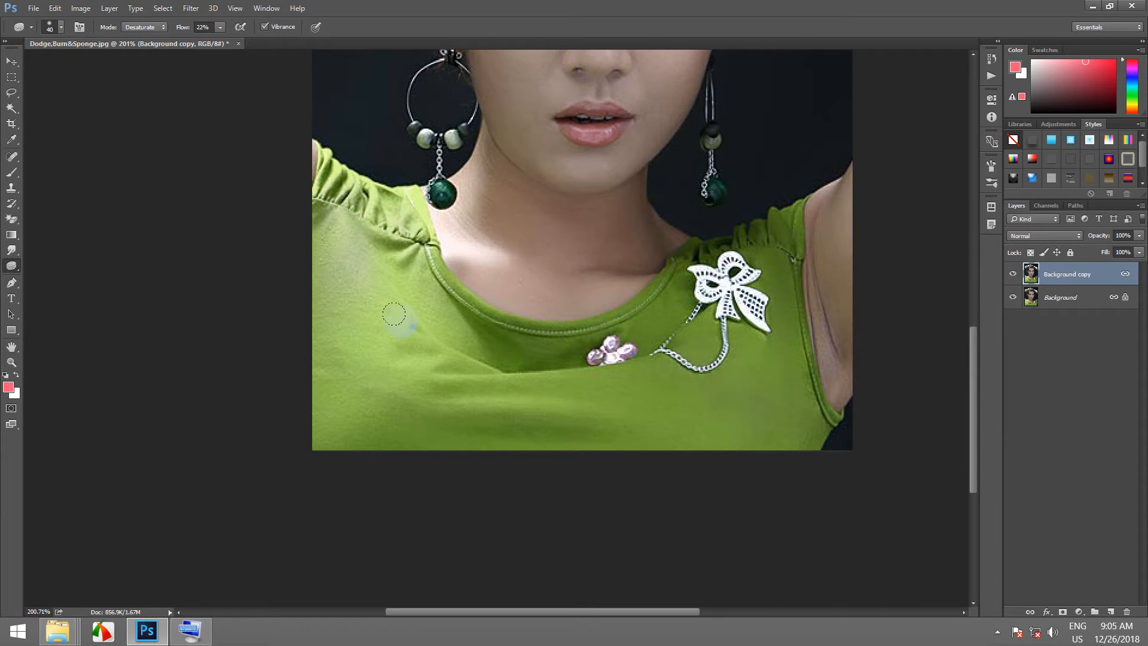
left_click_drag(12, 264, 25, 264)
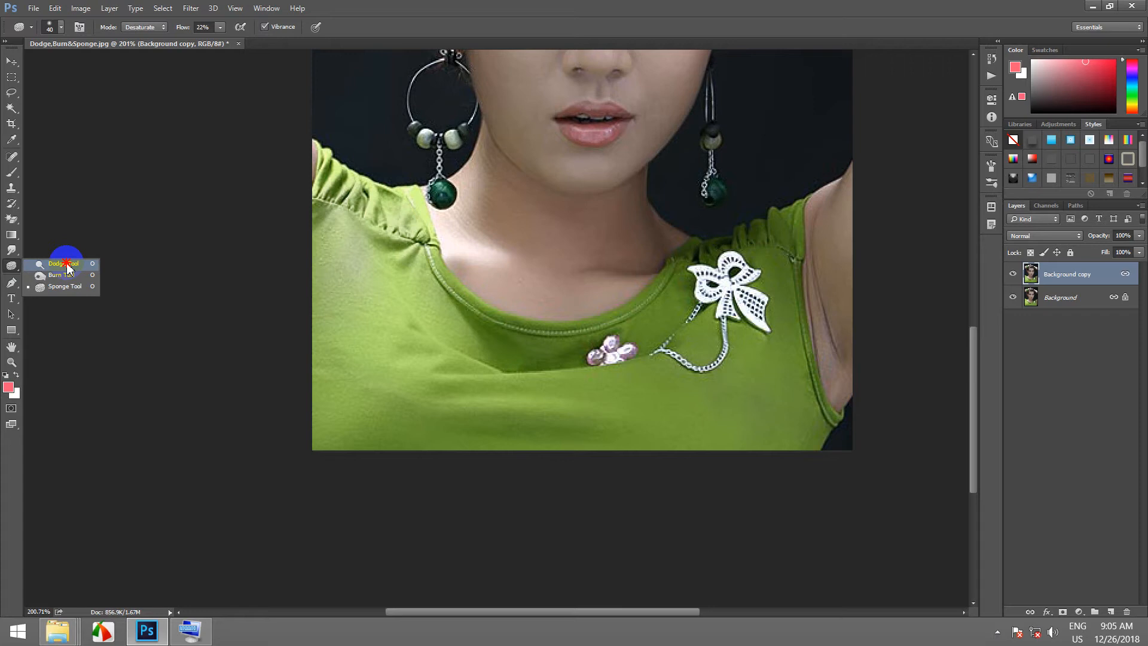
left_click(66, 286)
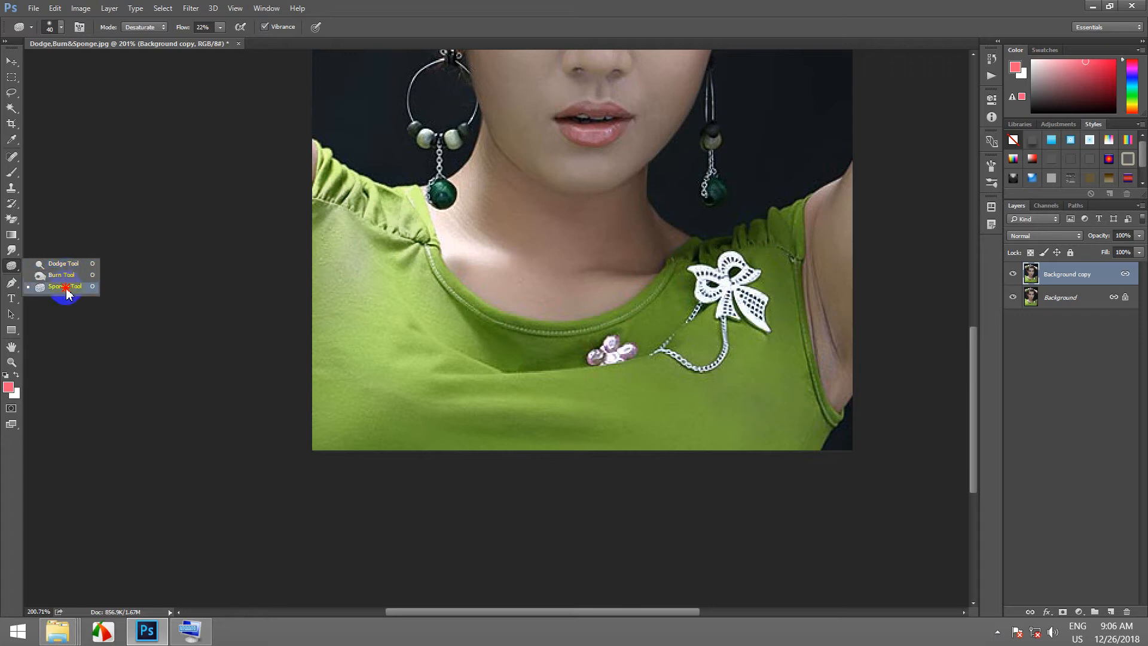
Switch to the Dodge tool, try the Shadows range and settle on Highlights as its tonal range.
left_click(66, 263)
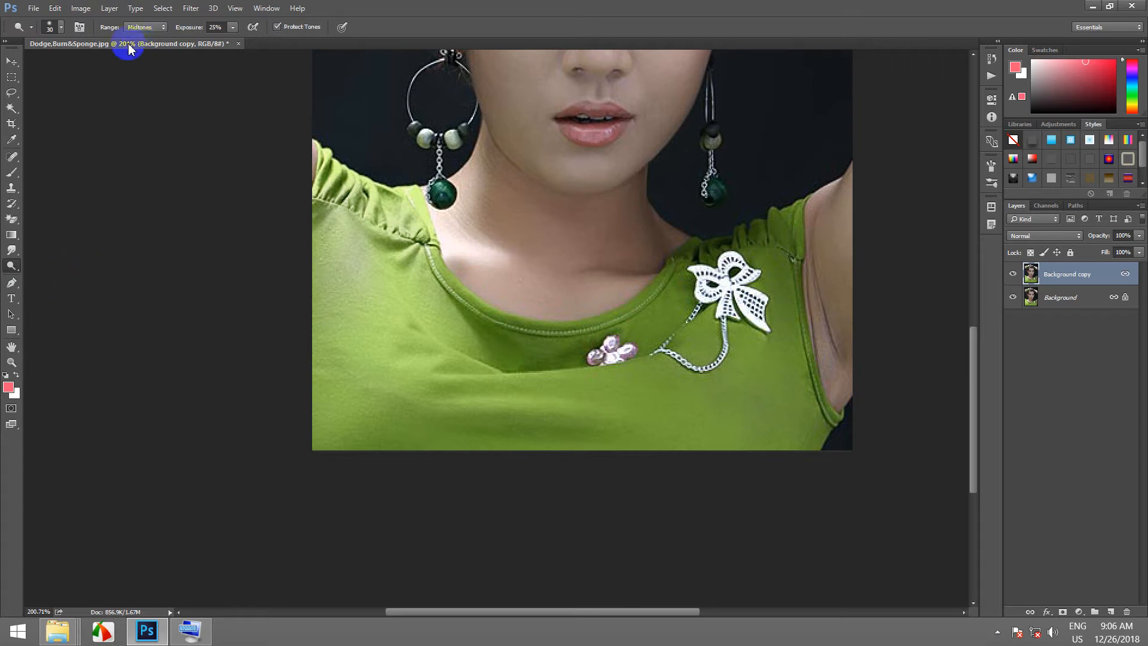
left_click(164, 30)
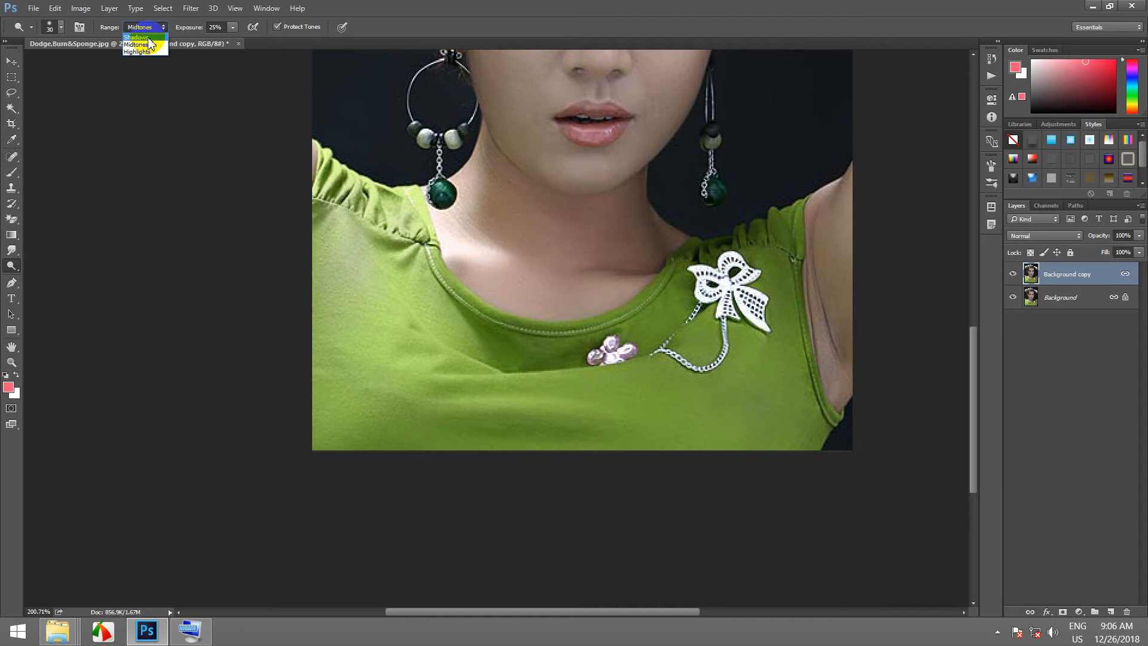
left_click(153, 29)
left_click_drag(162, 30, 138, 60)
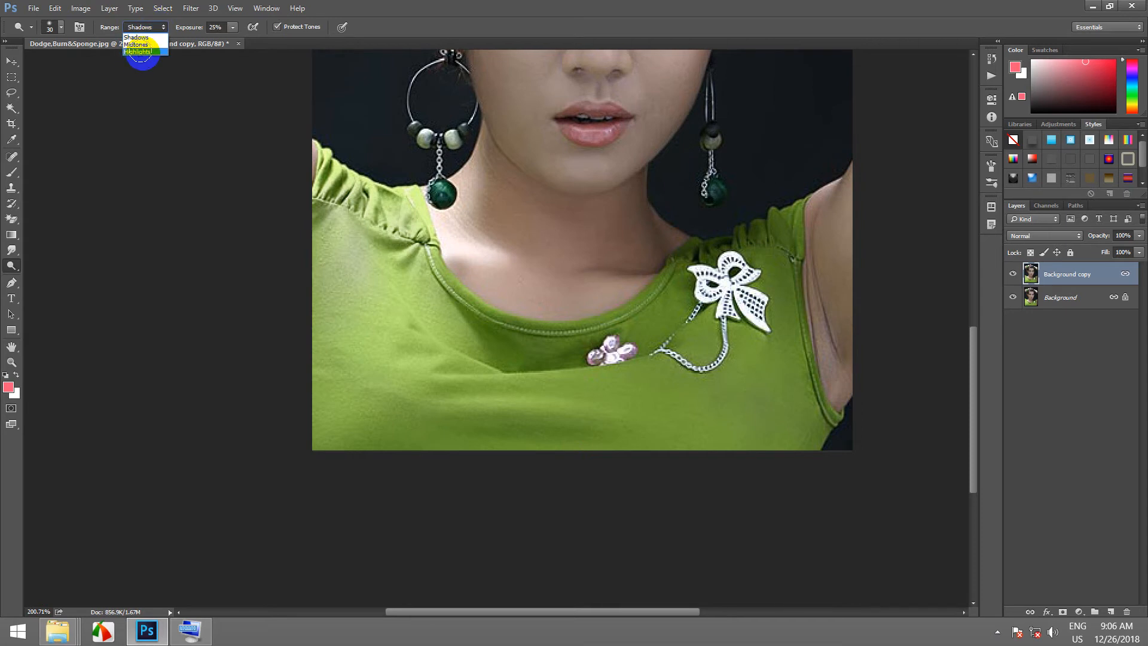
left_click(139, 52)
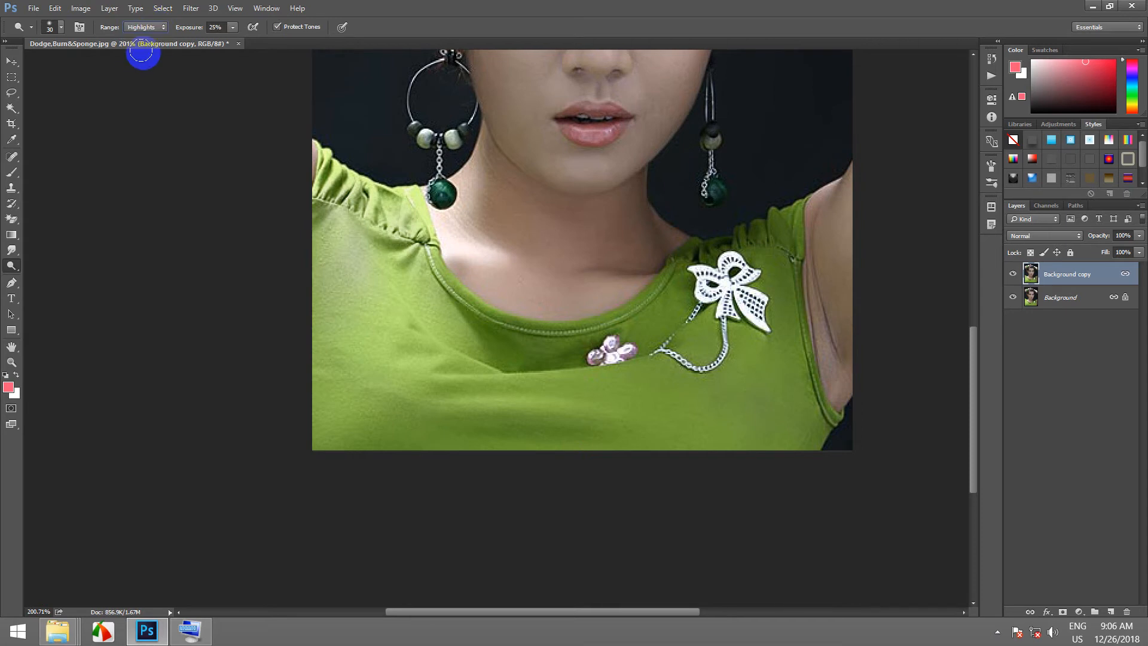
left_click(165, 29)
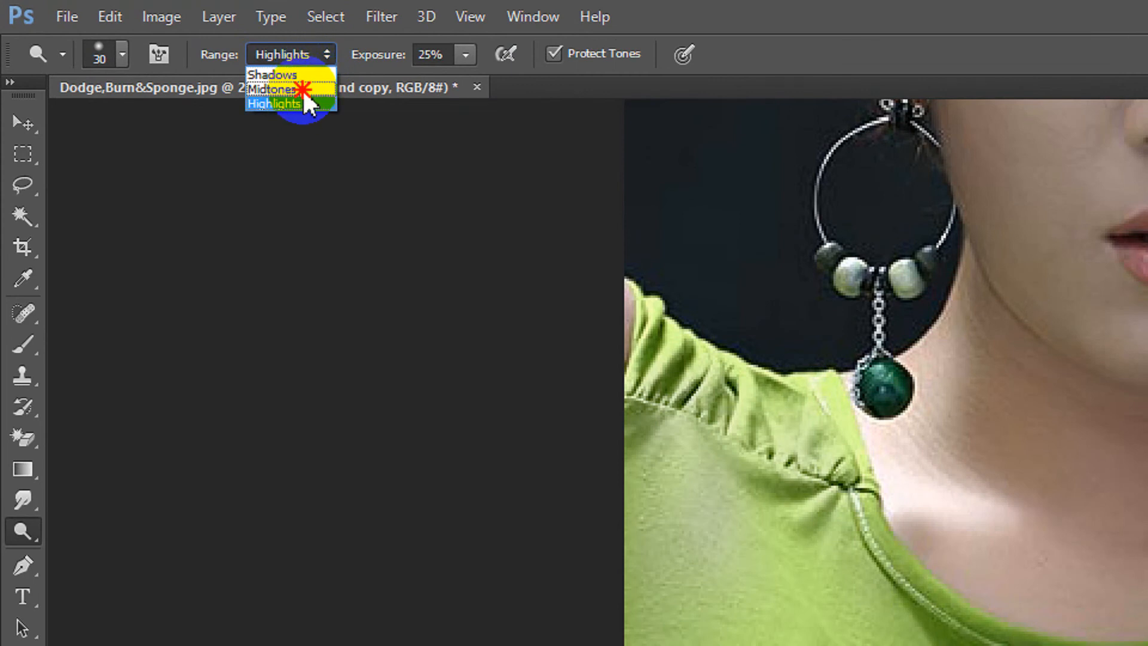
left_click(326, 54)
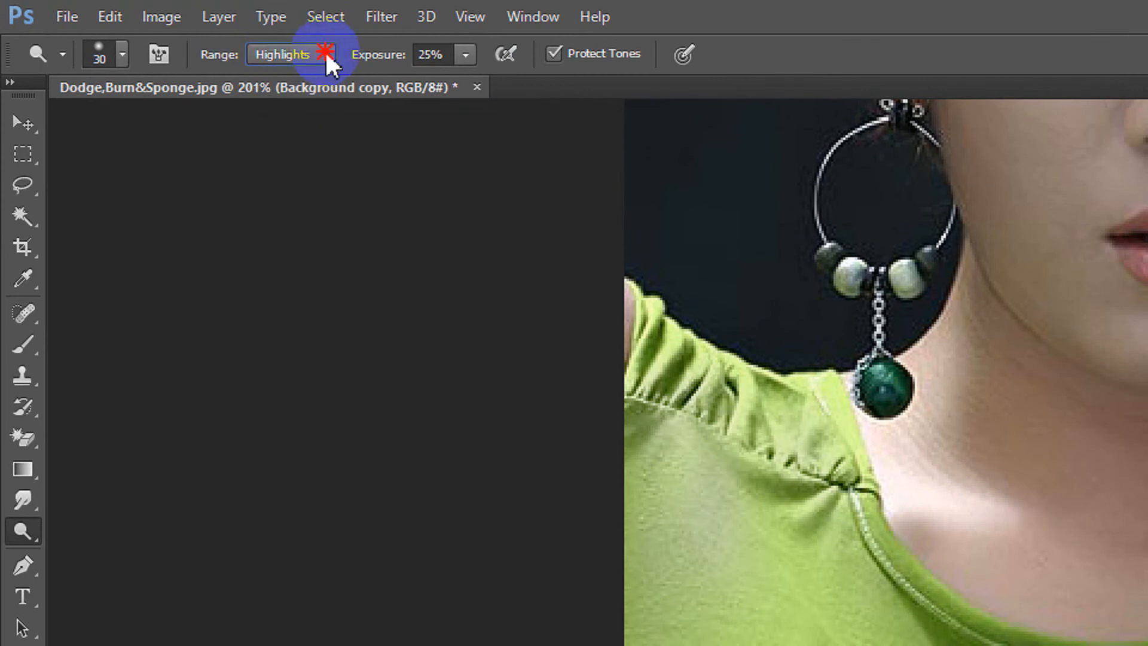
left_click(554, 53)
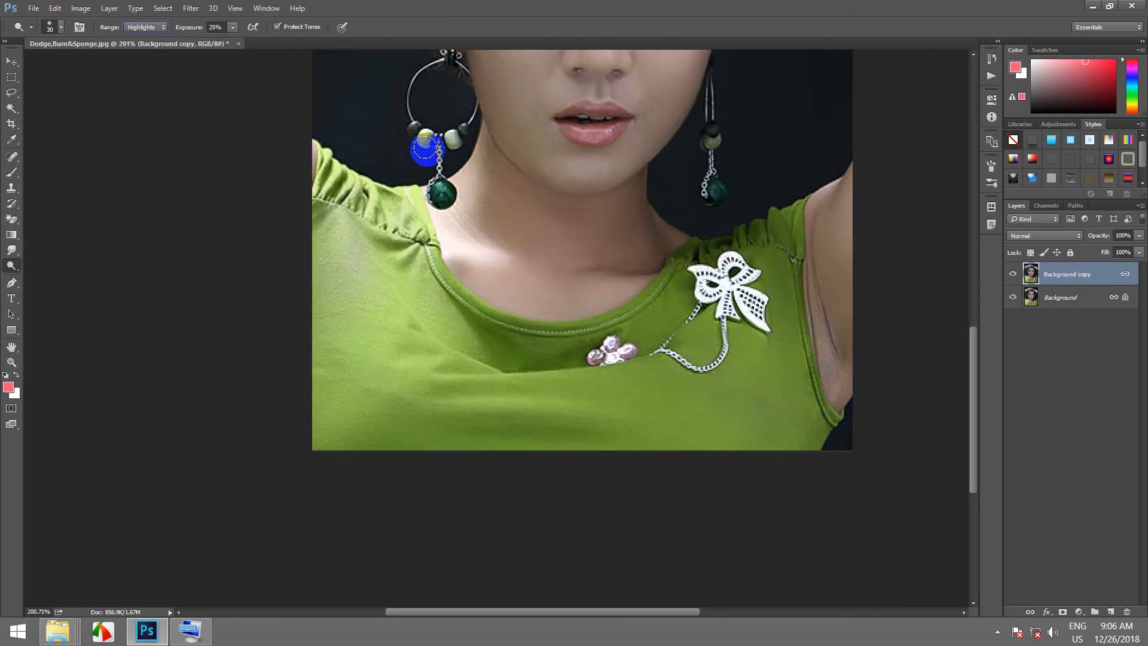
left_click(11, 265)
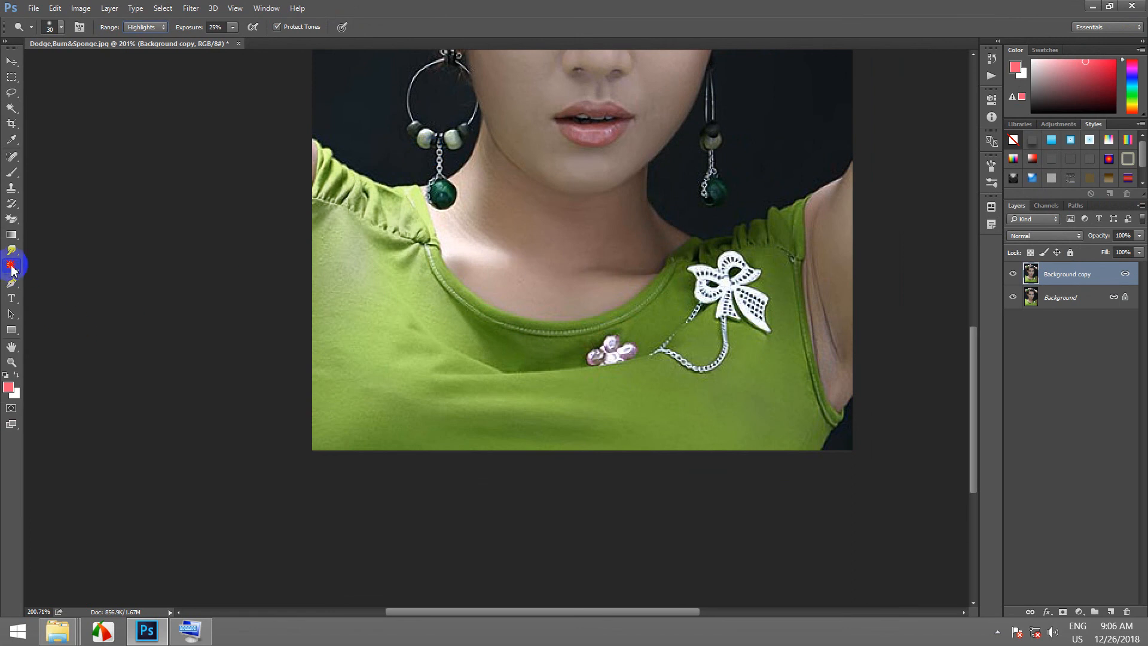